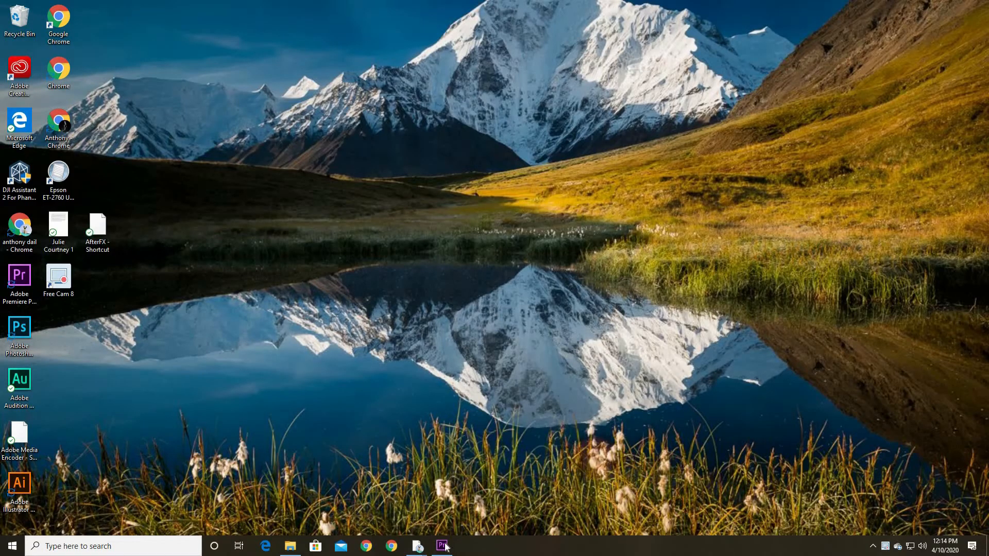
Switch to Premiere Pro and play the opening seconds of the P1433550 sequence
left_click(435, 448)
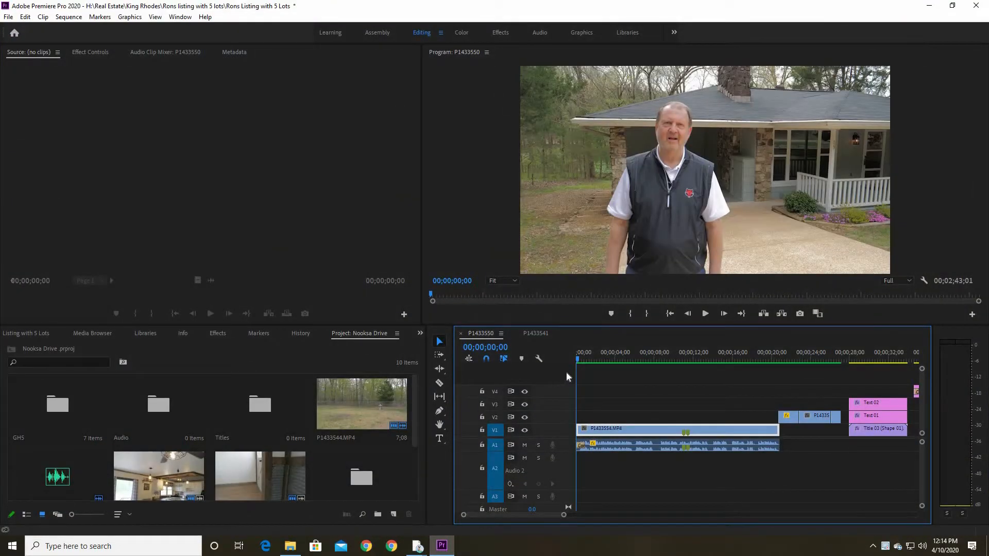
key("space")
left_click_drag(631, 398, 629, 397)
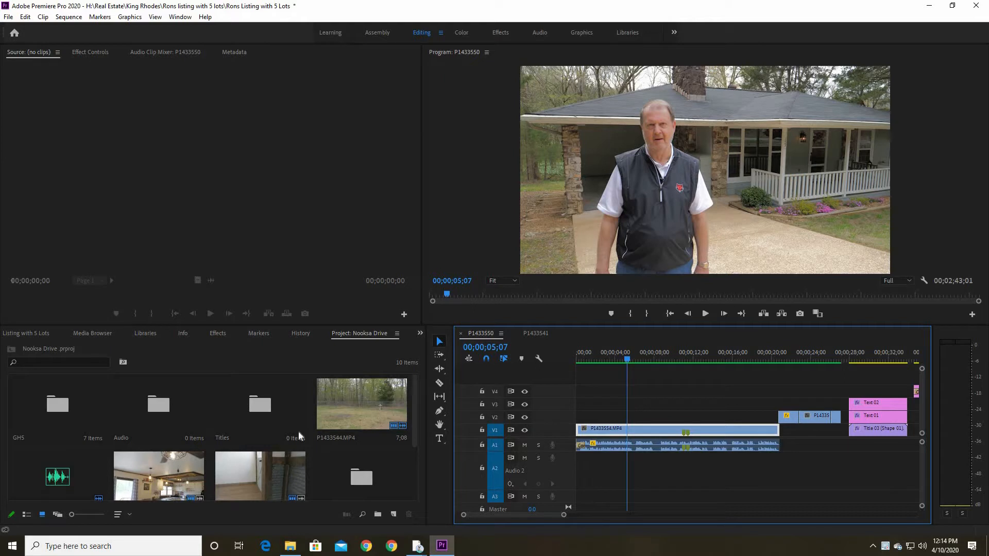
Look into the GH5 bin, return to the main project bin, and collapse the Audio 2 track in the timeline
double_click(81, 411)
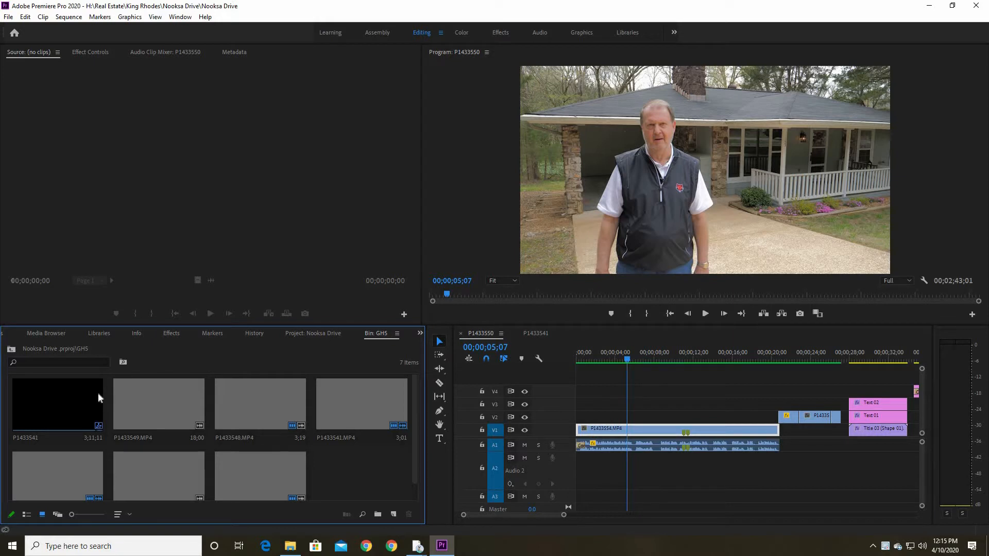
left_click(11, 350)
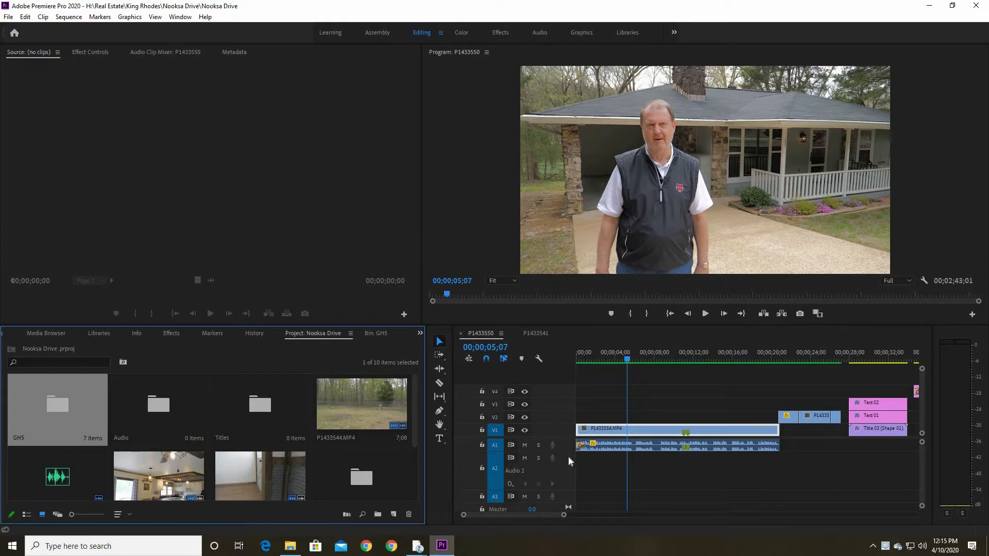
double_click(568, 474)
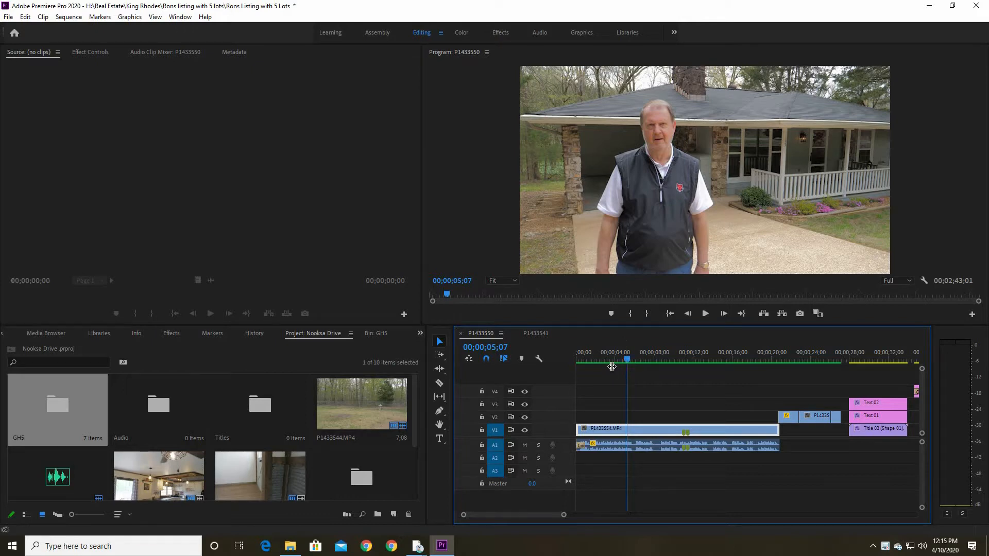
Play the P1433554.MP4 interview clip from near its start to about 12 seconds
left_click(612, 366)
left_click(583, 367)
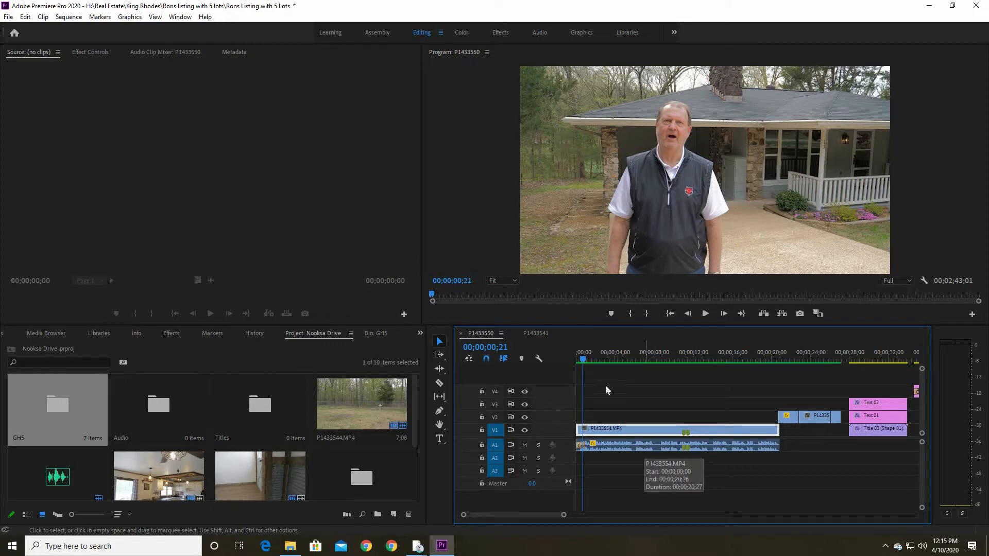
left_click_drag(586, 358, 607, 361)
key("space")
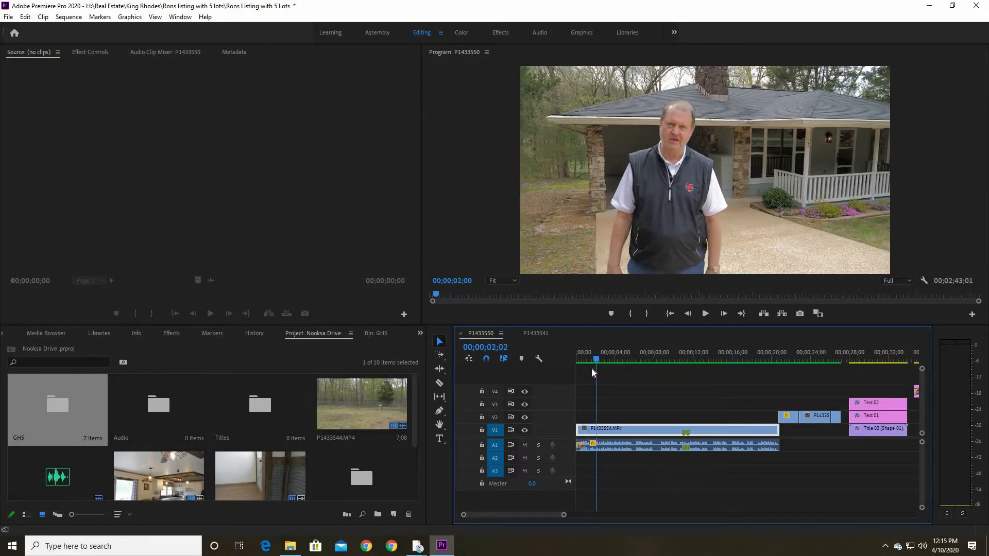
left_click(581, 372)
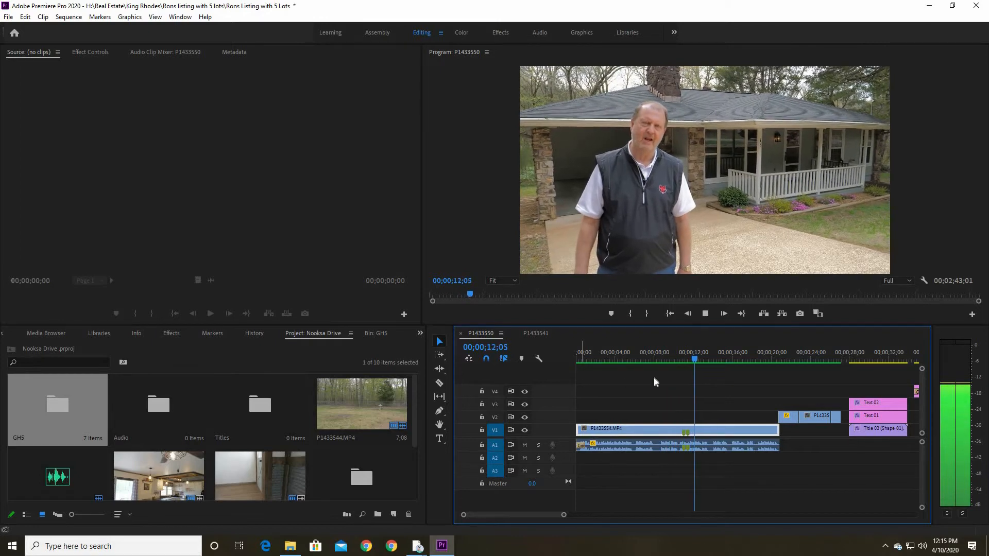
key("space")
Replay the spoken passage between about 00;00;10;15 and 00;00;12;00 to examine the section to cut
left_click_drag(563, 515, 538, 521)
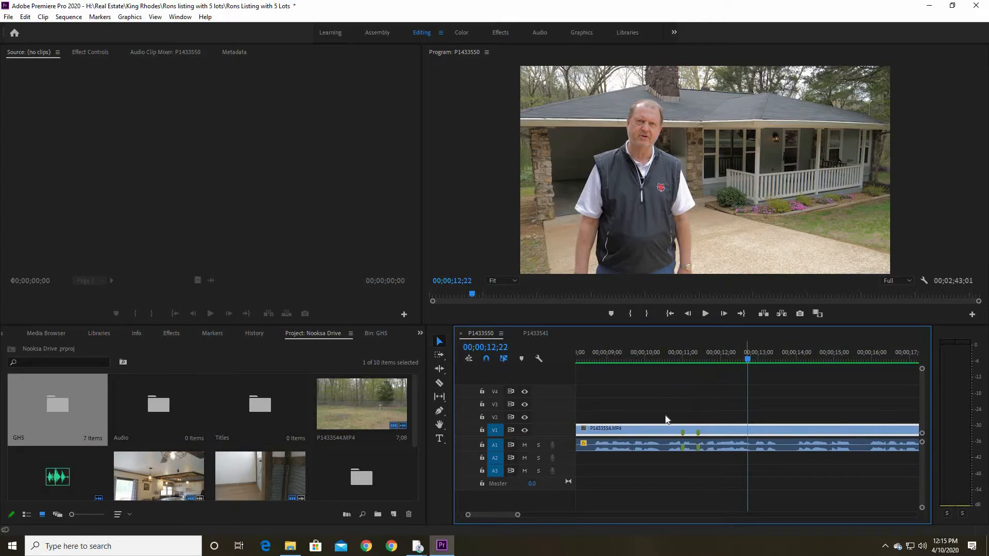
key("j")
key("j")
key("j")
key("k")
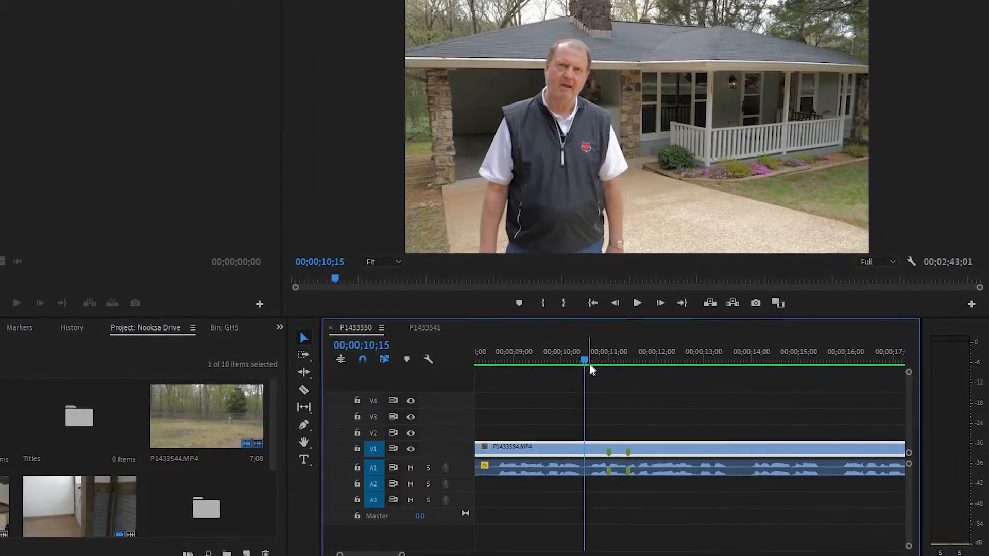
key("space")
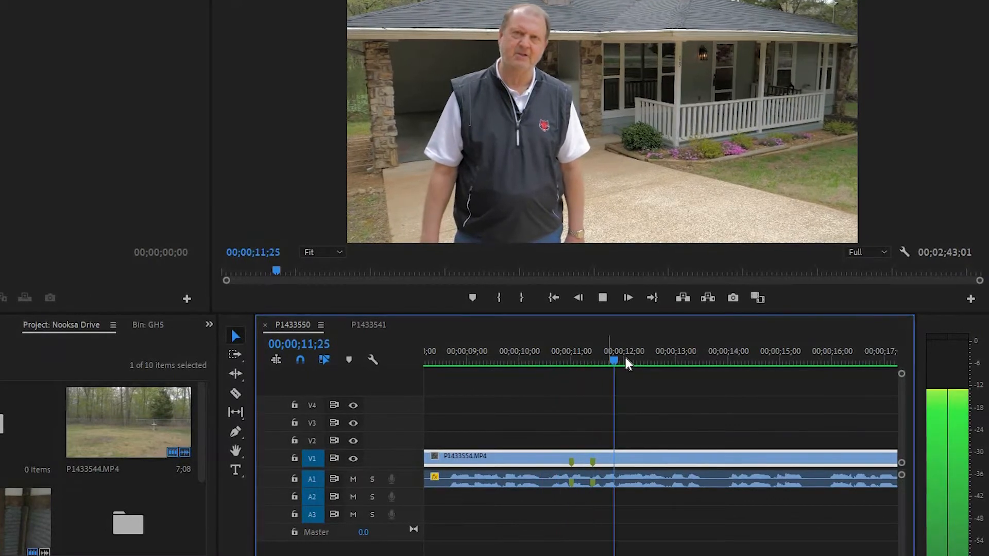
key("space")
key("j")
key("j")
key("j")
key("k")
Expand the Video 1 and Audio 1 tracks and advance the playhead to the first clip marker near 00;00;11;00
double_click(413, 479)
double_click(412, 459)
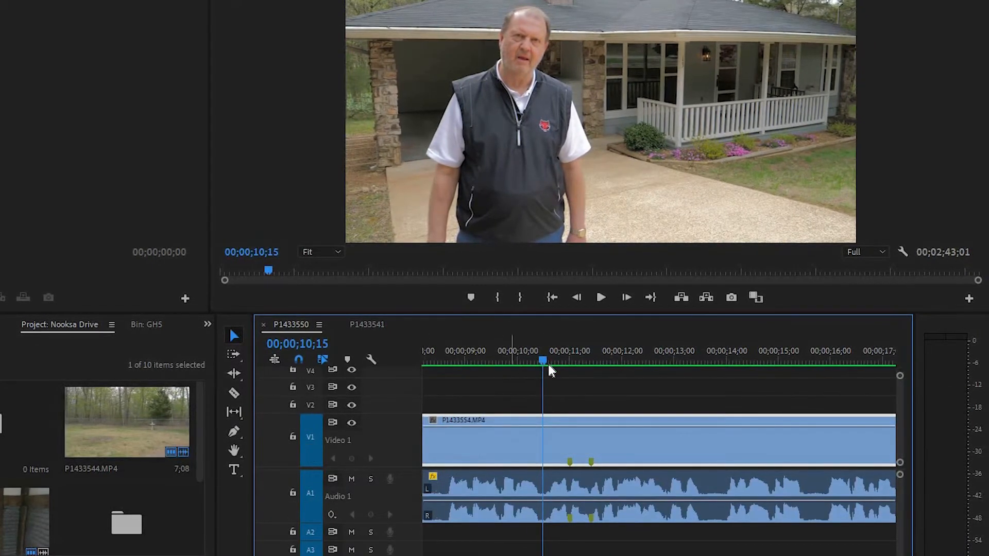
key("space")
key("space")
left_click_drag(522, 555, 507, 504)
scroll(580, 412, "down", 4)
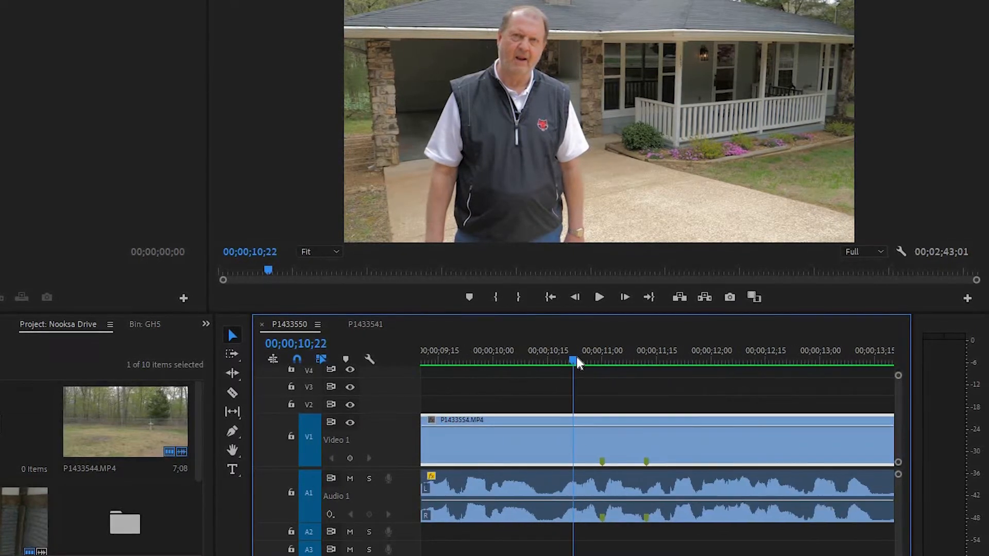
key("Right")
key("Right")
key("Right")
key("Right")
key("Right")
key("Right")
key("Right")
key("Right")
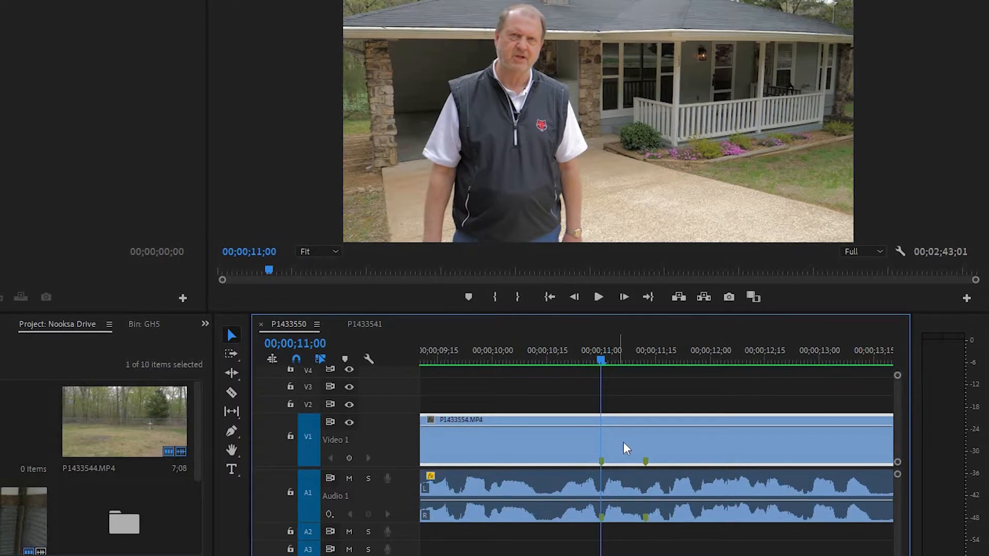
key("Right")
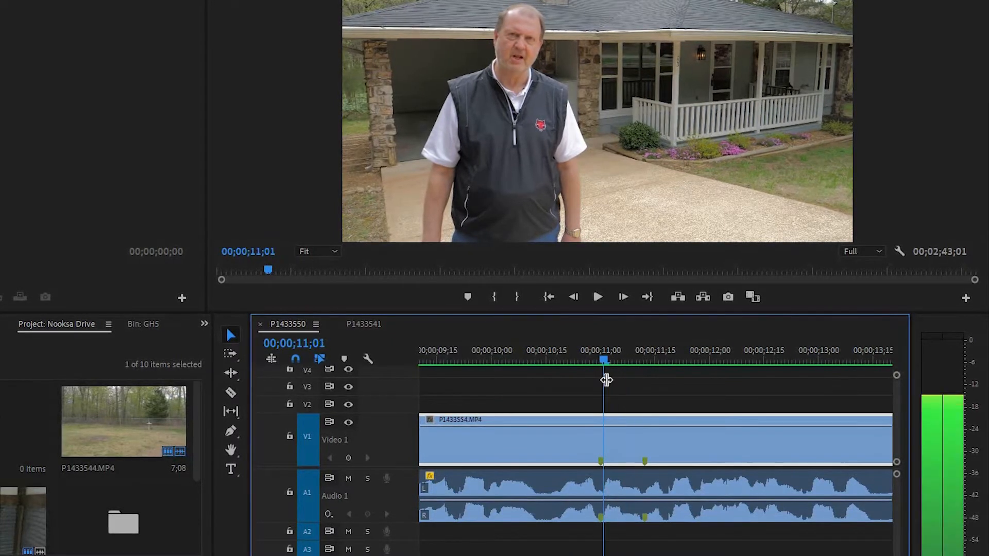
Listen to the audio around the first clip marker and park the playhead at 00;00;11;00
key("space")
key("space")
key("Left")
key("Left")
key("Left")
key("Left")
key("Left")
key("Left")
key("Left")
key("Left")
key("Left")
key("Left")
key("Left")
key("Left")
key("Left")
key("Left")
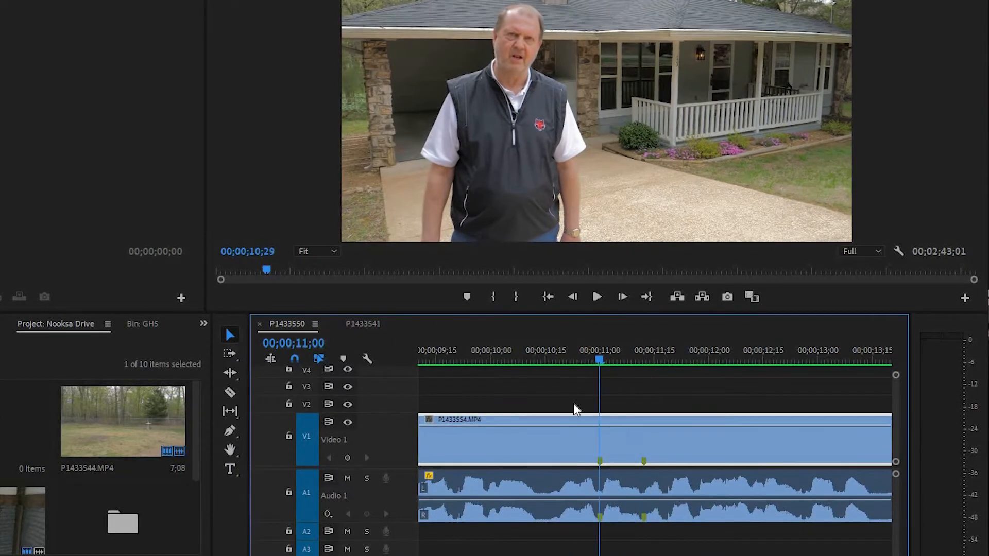
key("Left")
key("Left")
key("Left")
key("Left")
key("Left")
key("Left")
key("Left")
key("Left")
key("Left")
key("space")
key("space")
key("Left")
key("Left")
key("Left")
key("Left")
key("Left")
key("Left")
key("Left")
key("Left")
key("Left")
key("Left")
key("Left")
key("Left")
key("Left")
key("Left")
key("Left")
key("Left")
key("Left")
key("Left")
key("Left")
key("Left")
key("Left")
key("Left")
Cut only the A1 audio of the interview clip at the two clip markers and delete the piece between them
left_click(608, 492)
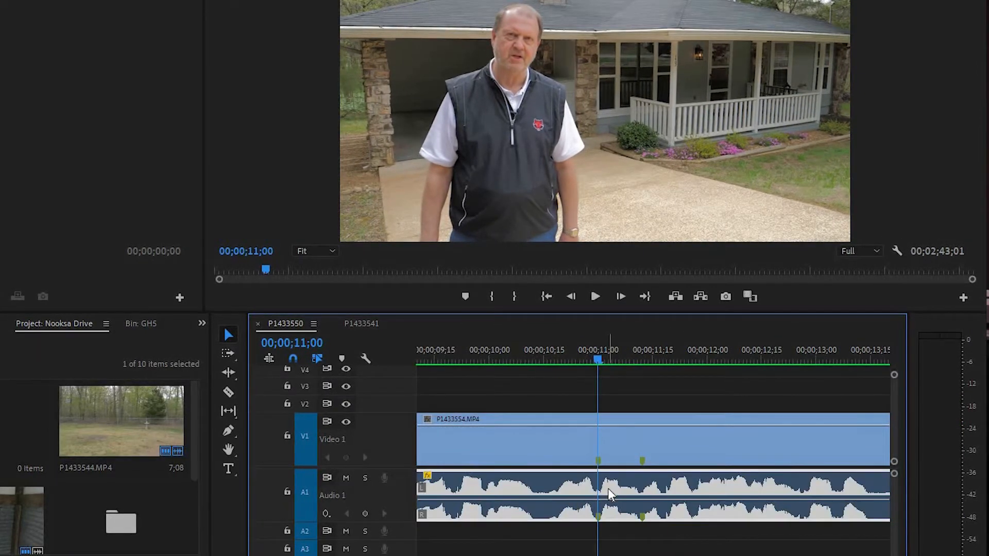
key("c")
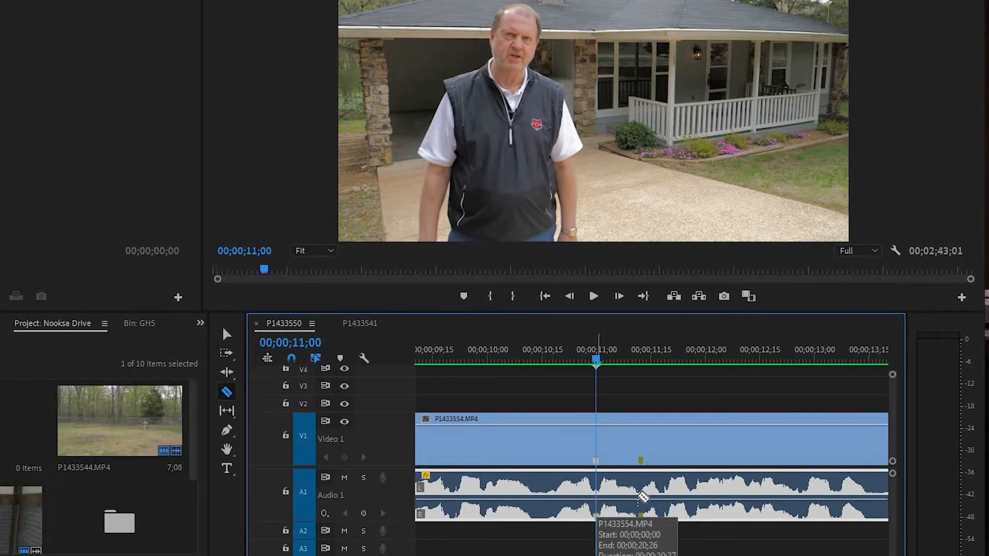
left_click(599, 495)
left_click(639, 496)
key("v")
left_click(617, 480)
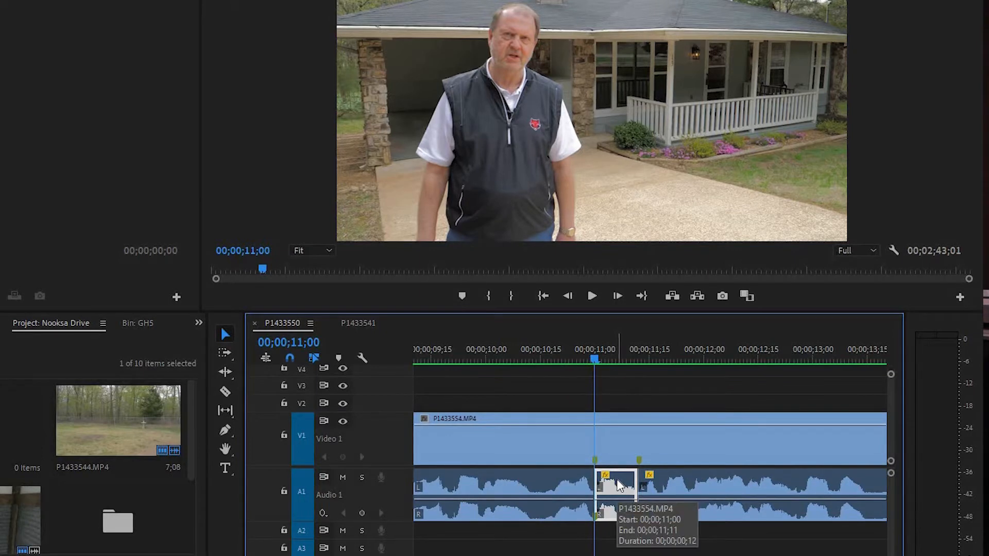
key("Delete")
Cut the V1 video of the interview clip at both edges of the audio gap
left_click(611, 449)
key("c")
left_click(595, 446)
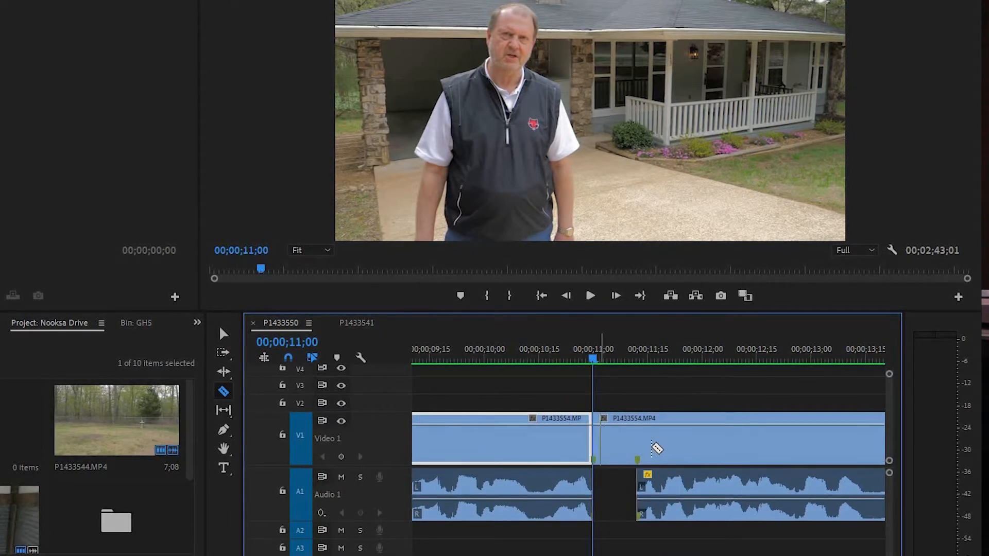
left_click(637, 445)
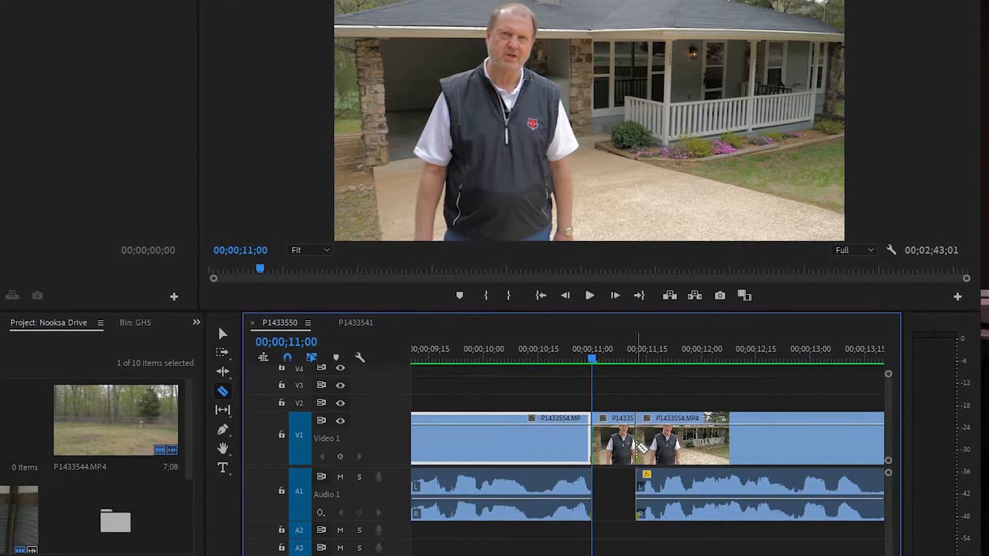
key("v")
Play through the cut section from about 00;00;10;00 to review the silent gap in the audio
key("j")
key("j")
key("k")
scroll(616, 367, "down", 6)
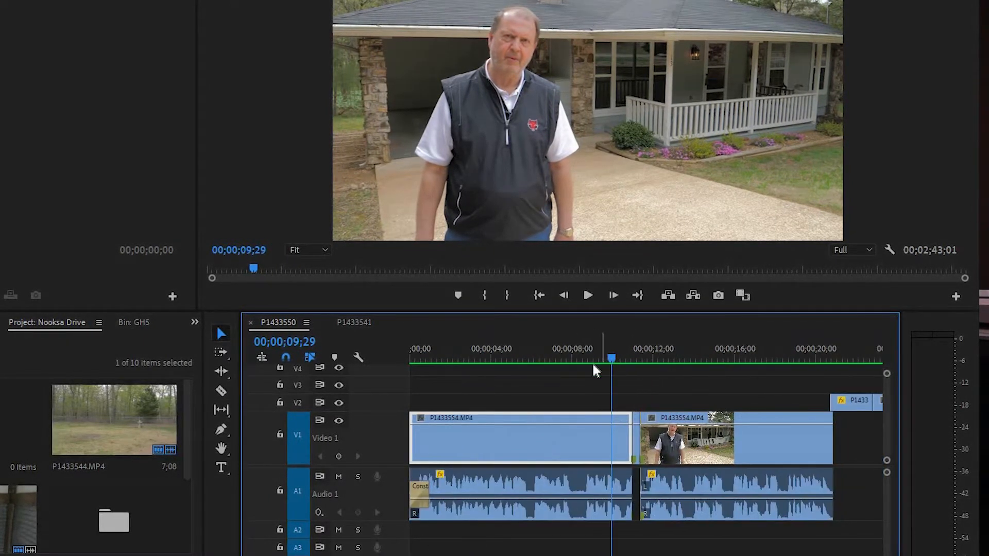
key("space")
key("space")
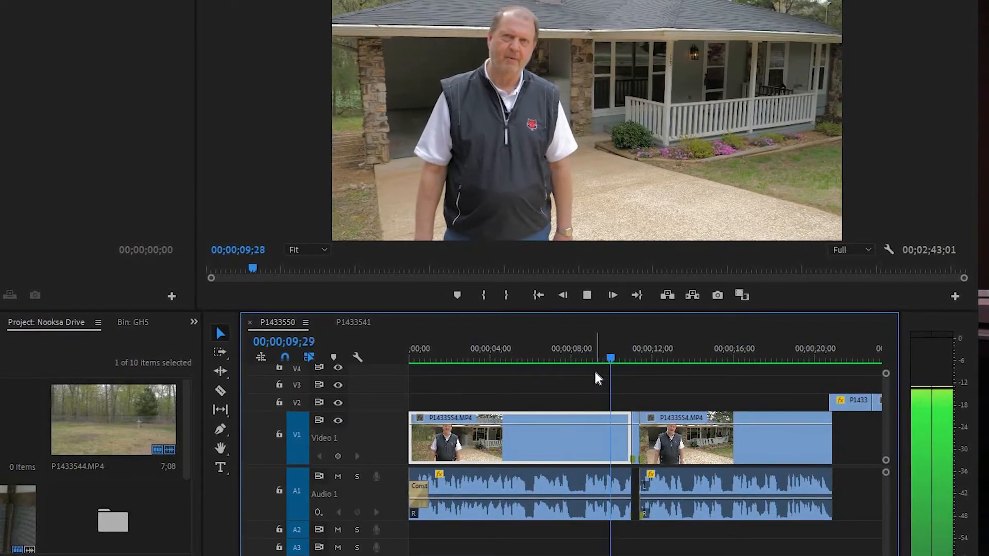
key("space")
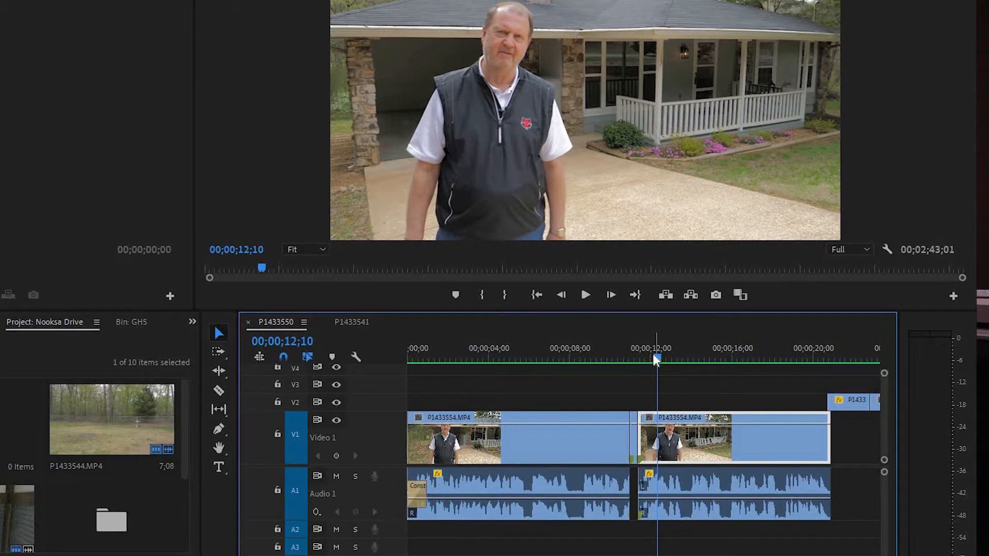
key("shift+Left")
key("shift+Left")
key("shift+Left")
key("shift+Left")
key("shift+Left")
key("shift+Left")
key("shift+Left")
key("shift+Left")
key("shift+Left")
key("shift+Left")
key("shift+Left")
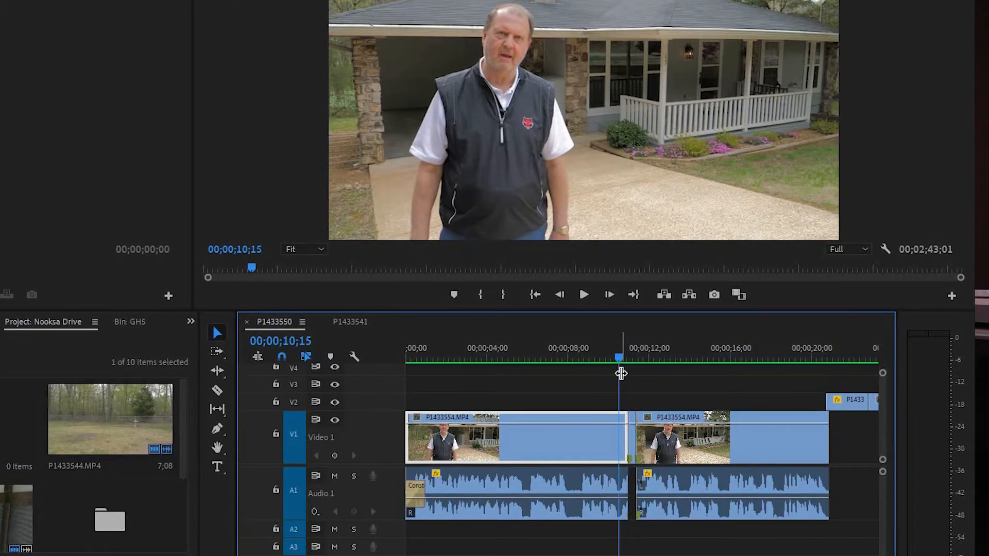
key("space")
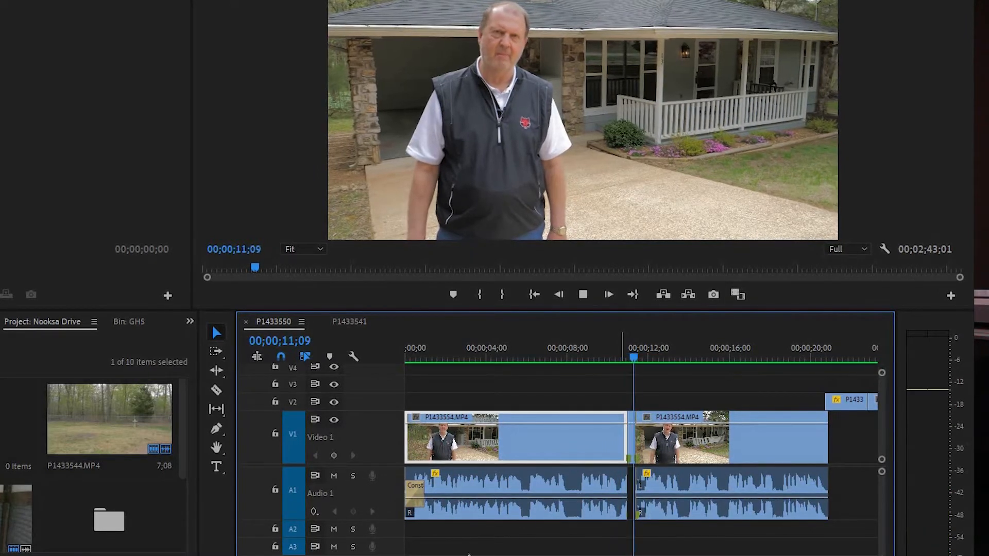
key("space")
Remove the short V1 video piece between the cuts and close the gap between the two interview clips
left_click(631, 443)
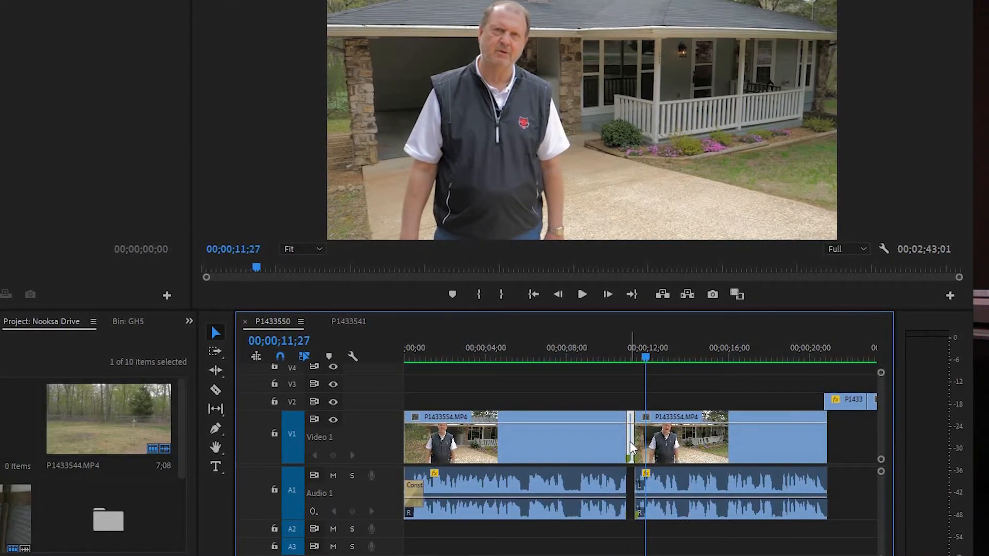
left_click_drag(708, 454, 700, 456)
Play across the join between the two interview clips to check the jump cut
left_click_drag(647, 361, 602, 361)
key("=")
key("=")
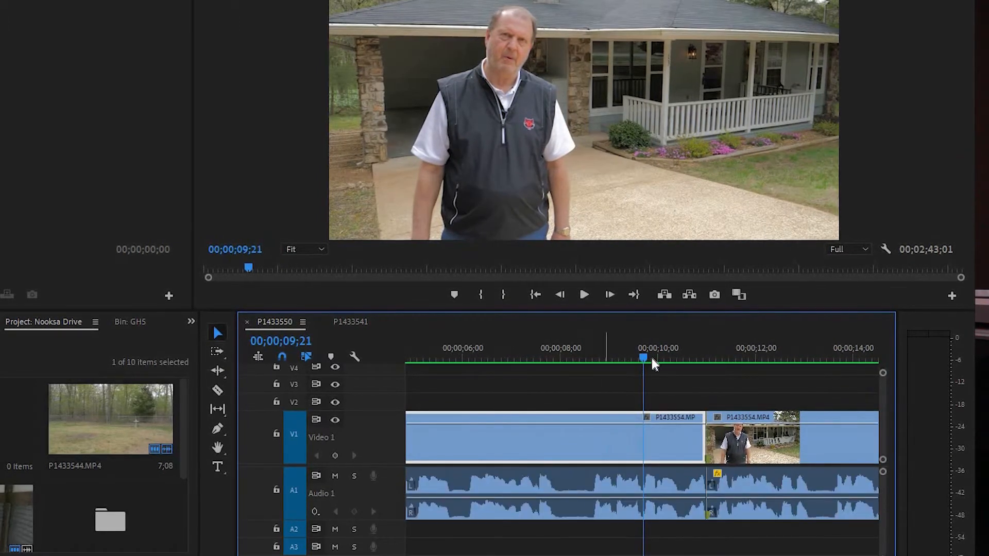
key("space")
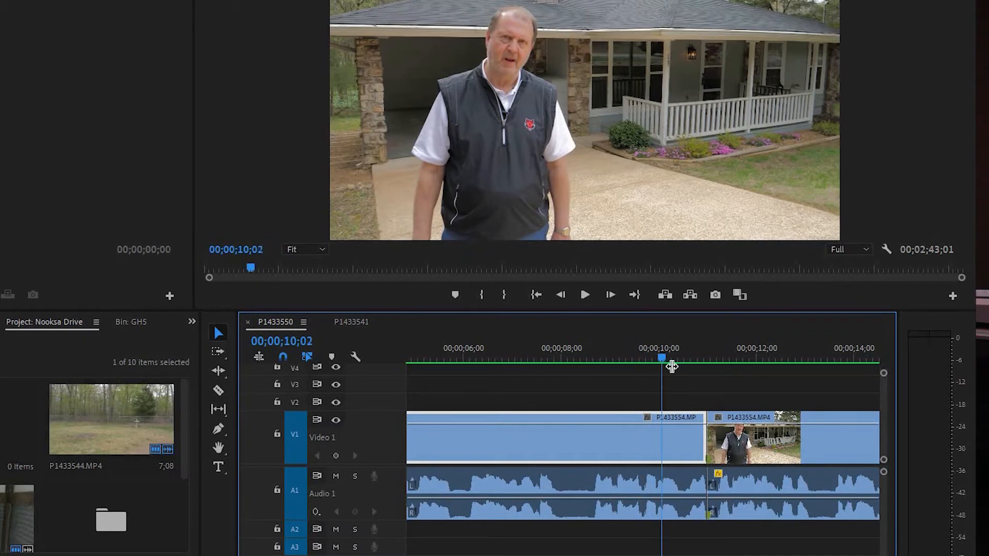
left_click(599, 419)
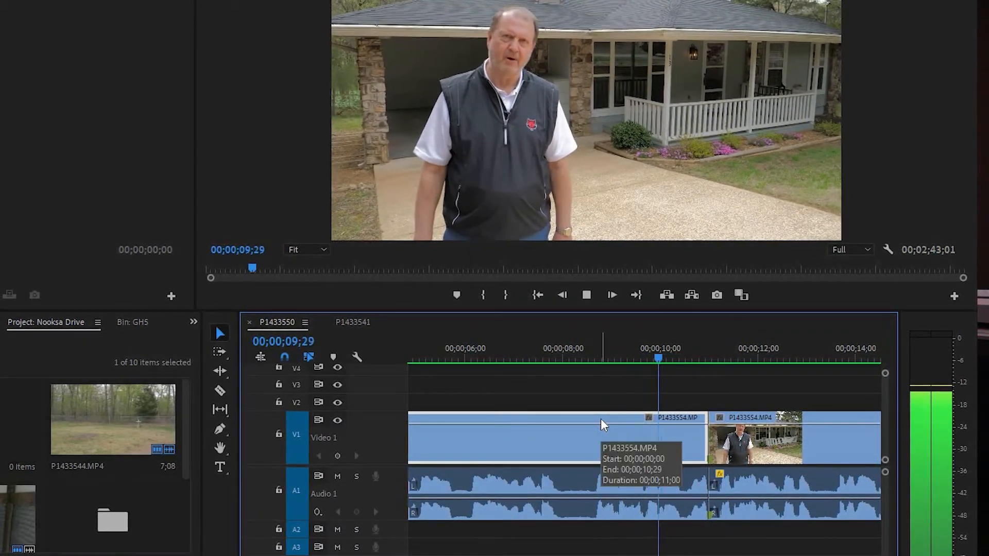
key("space")
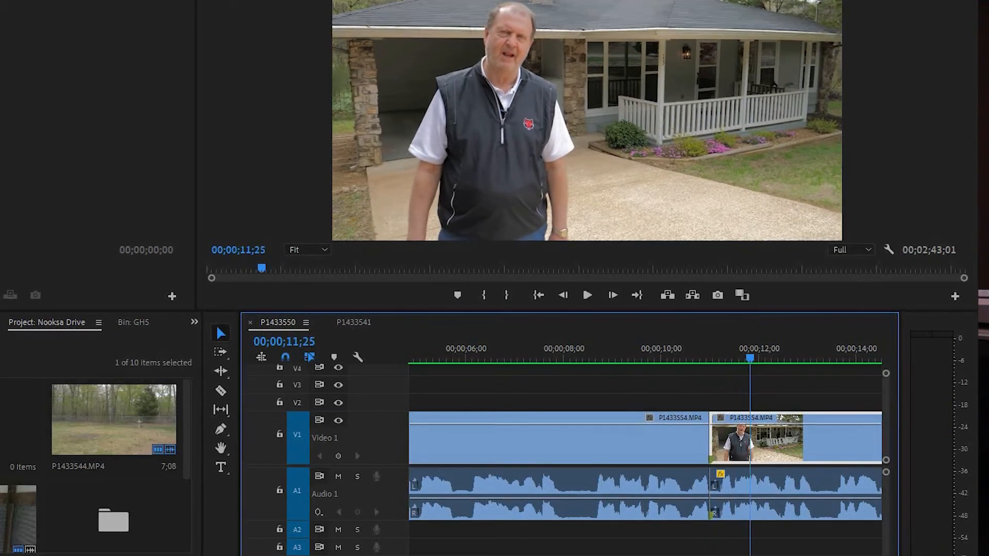
Move the first B-roll clip on V2 so that it starts at the join and covers the jump cut
key("backslash")
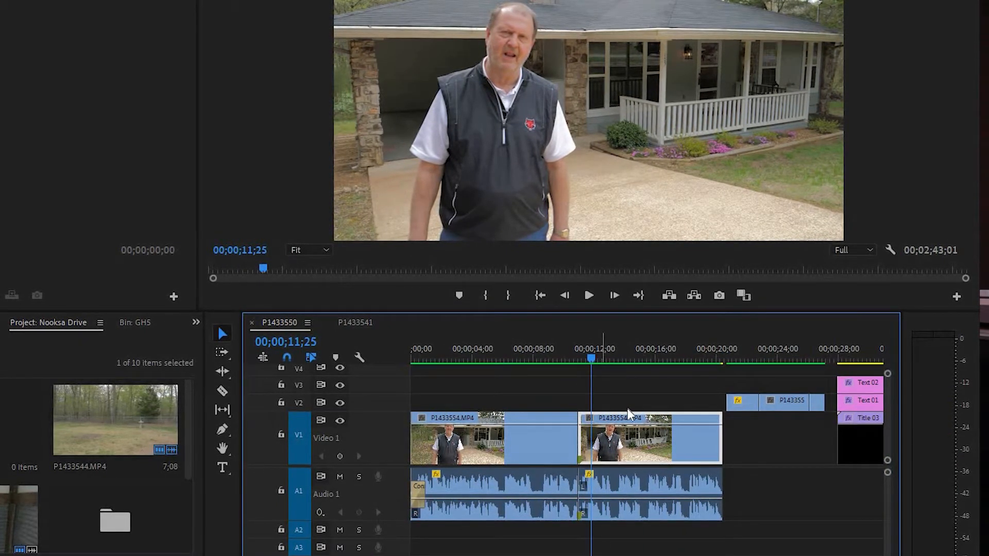
left_click_drag(784, 375, 549, 491)
Play from about 00;00;09;12 to 00;00;14;14 to review the B-roll over the join
left_click(567, 363)
left_click(560, 363)
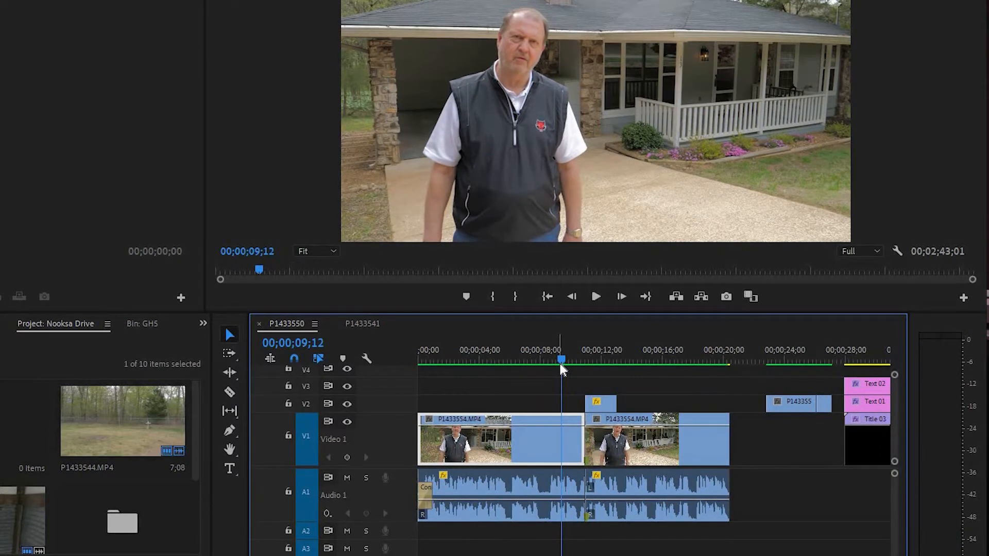
key("space")
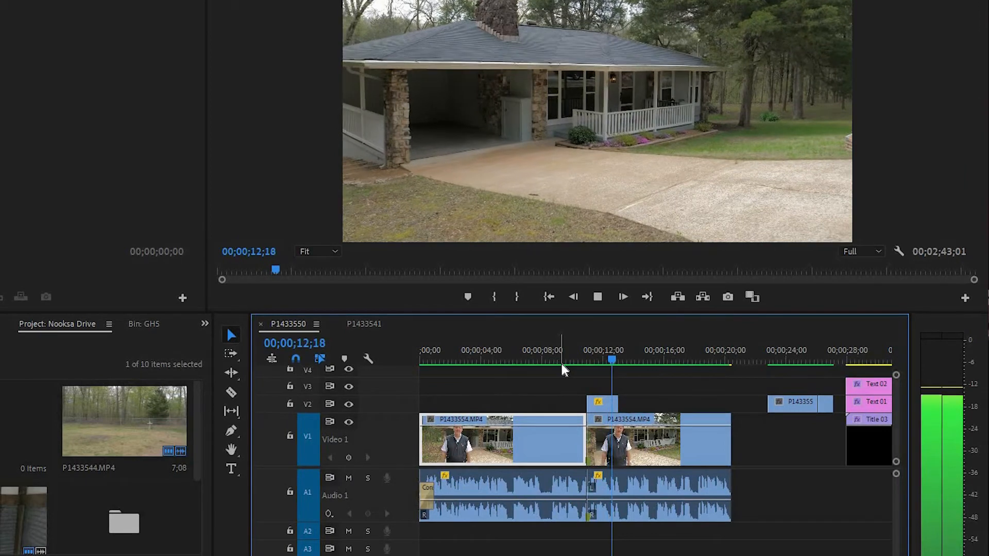
key("space")
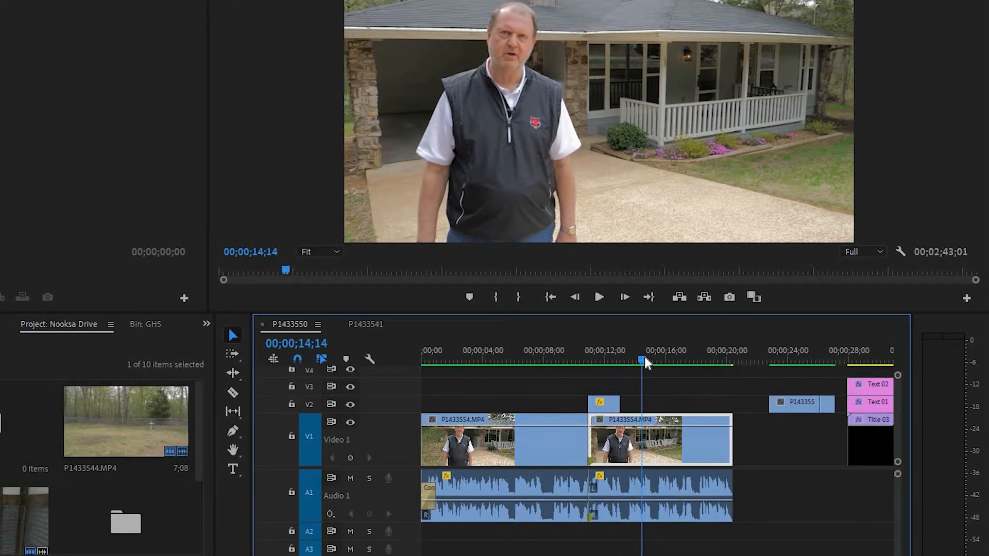
Scrub back to about 00;00;12;11 and check the B-roll clip covering the join on V2
left_click_drag(641, 364, 627, 371)
left_click(611, 361)
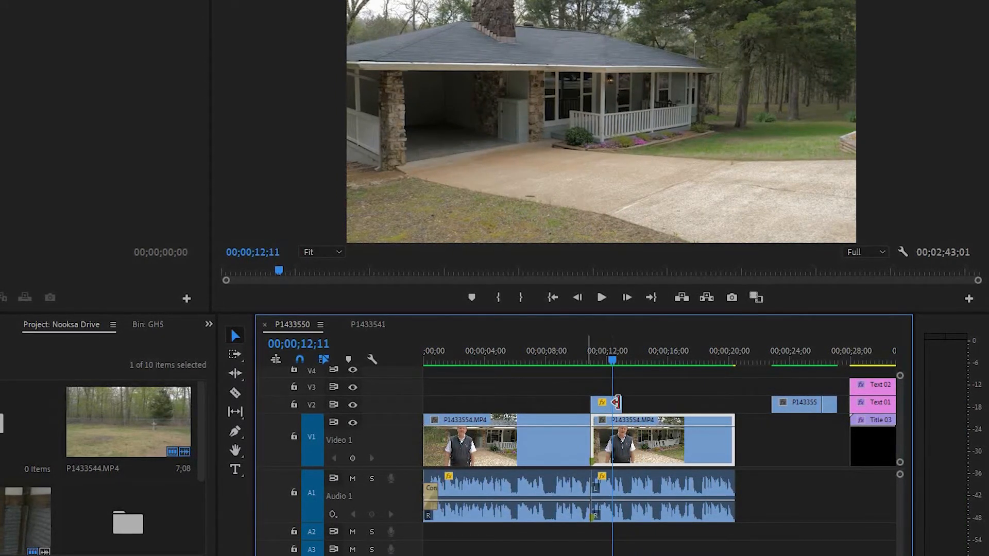
left_click_drag(647, 402, 592, 397)
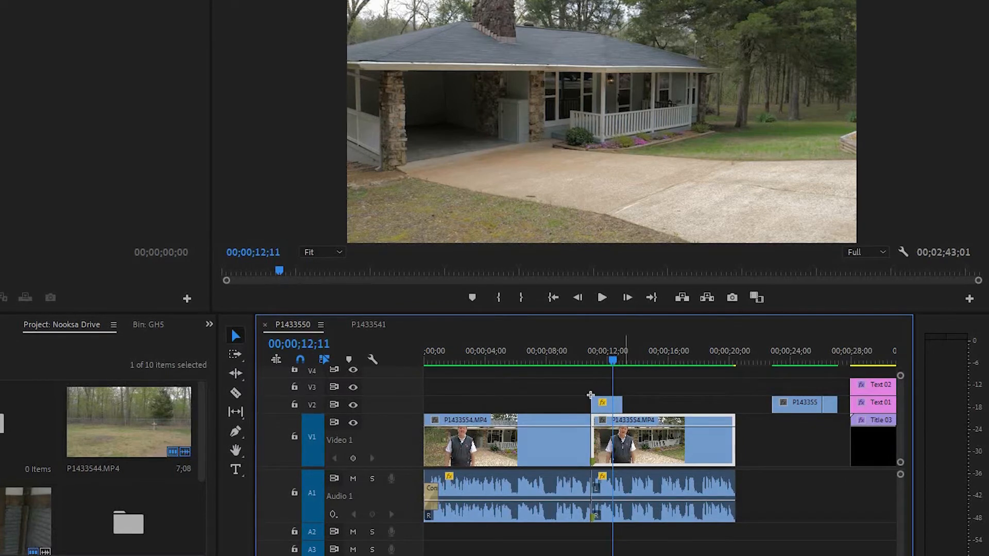
left_click(565, 384)
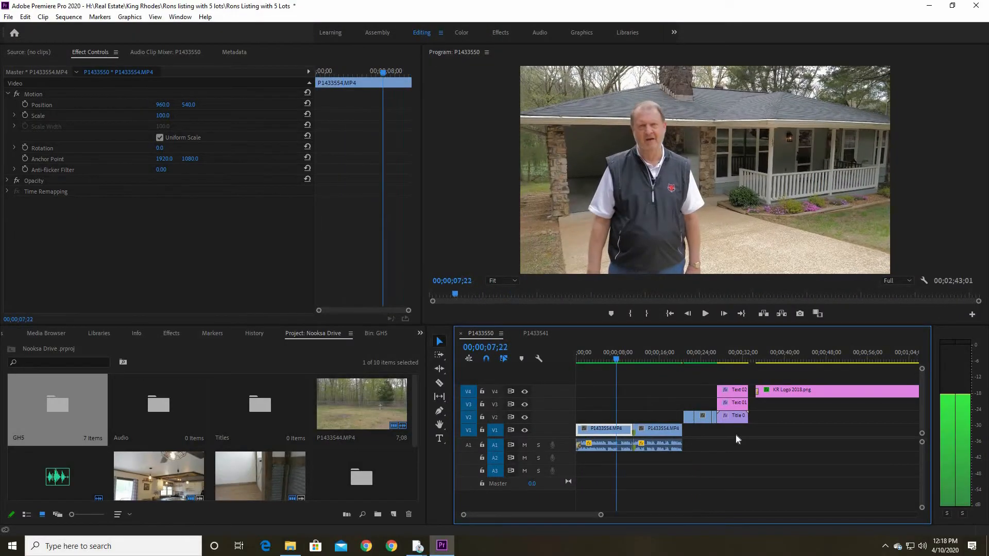
Move the three lower-third title clips on V2 to V4 over the first interview clip, starting at about 3 seconds
left_click(734, 394)
left_click_drag(614, 393, 609, 389)
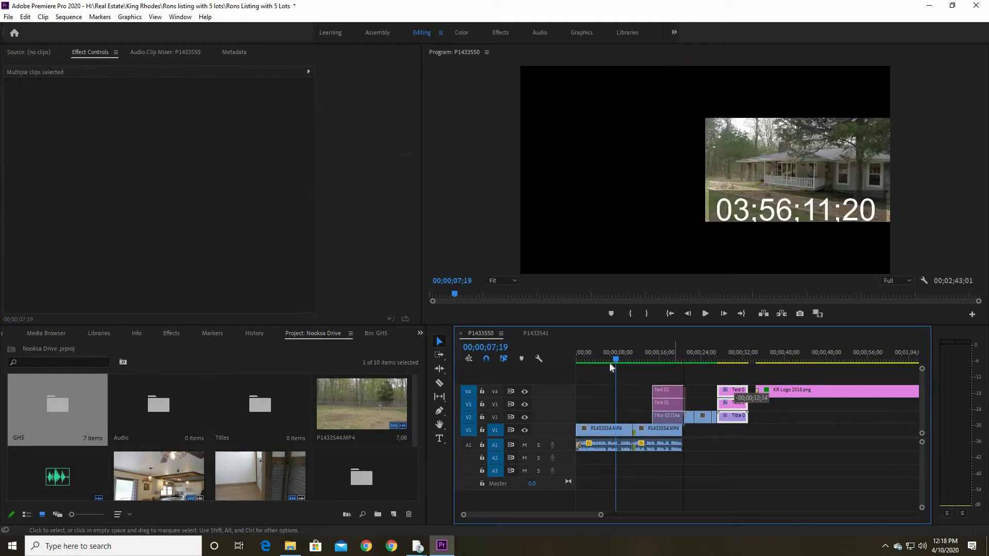
left_click_drag(607, 354, 599, 363)
left_click(597, 360)
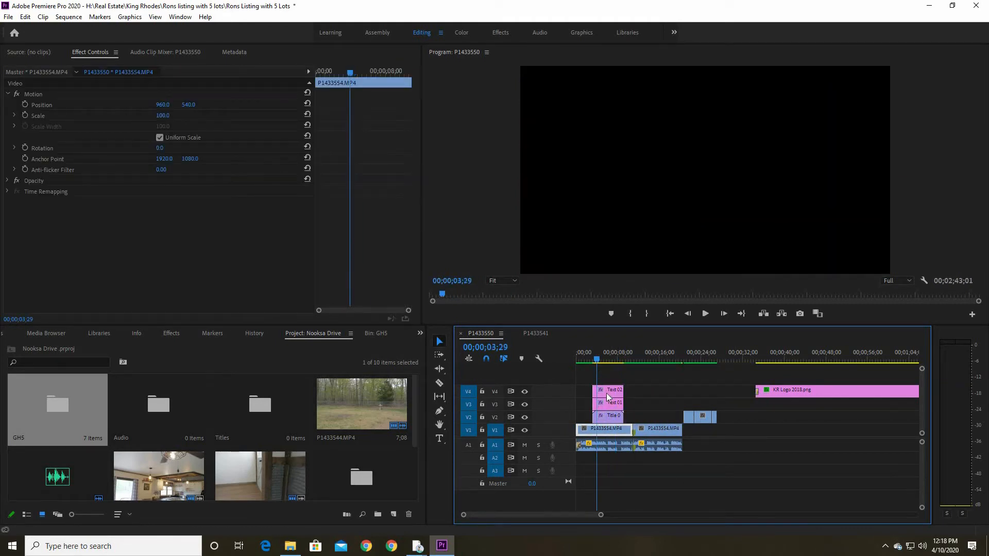
left_click(608, 362)
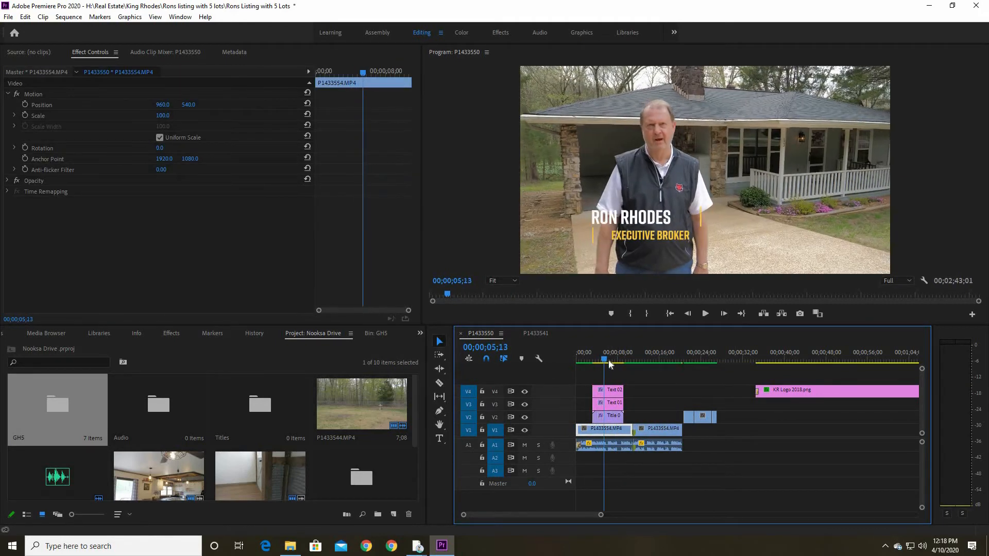
Set the fill colour of the name title Text 01 to black (000000)
left_click_drag(586, 515, 536, 515)
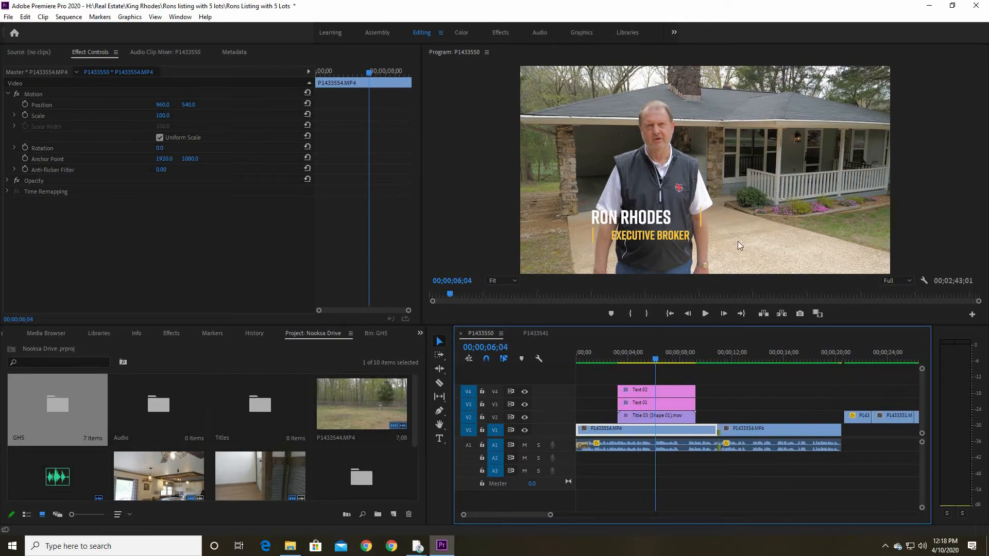
double_click(647, 405)
left_click(180, 245)
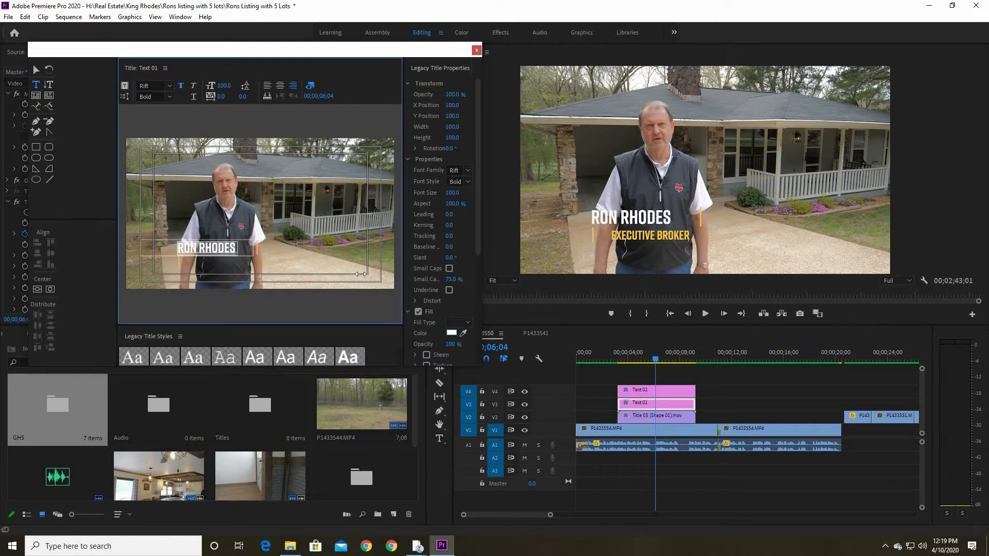
left_click(451, 333)
left_click(370, 207)
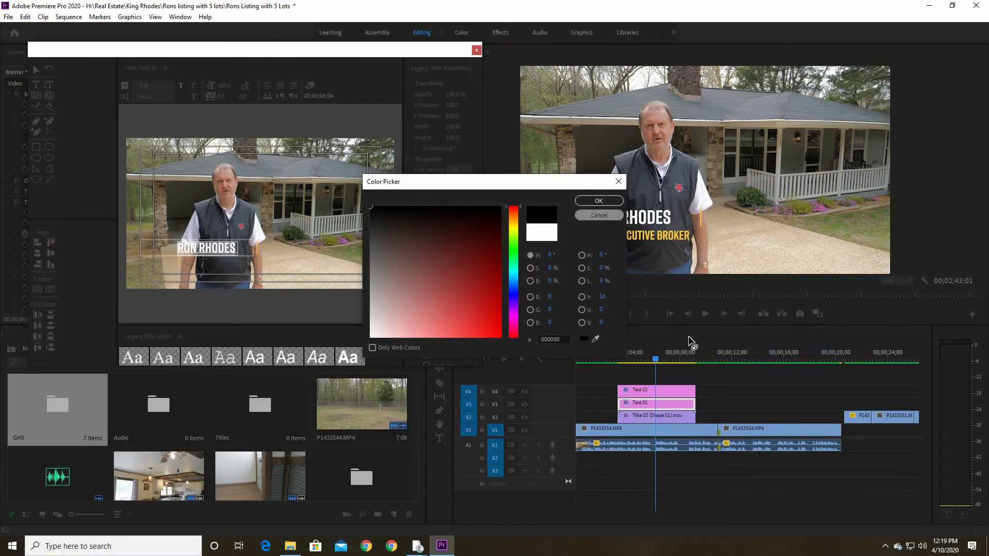
key("Return")
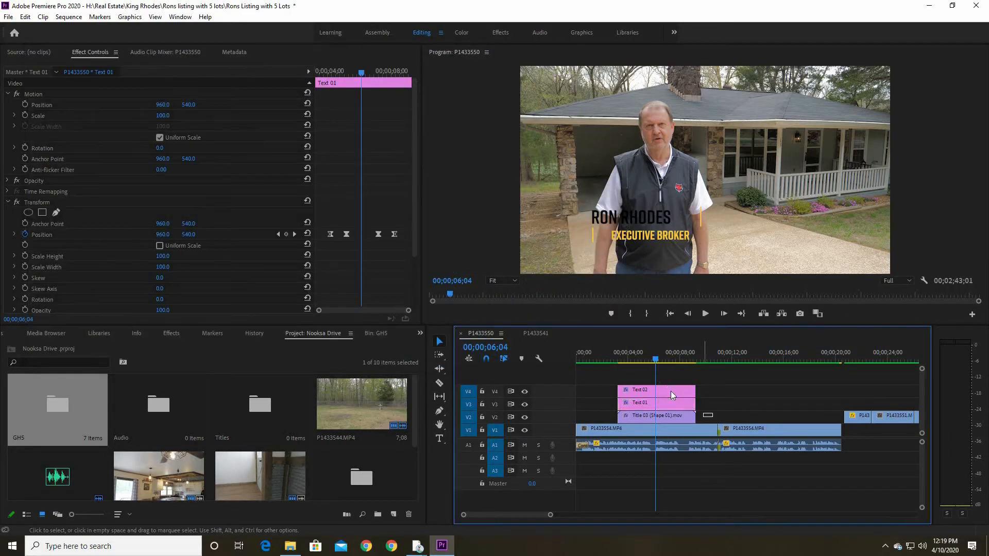
Play the interview from about 00;00;06;04 to review the recoloured lower-third title
left_click_drag(674, 382, 677, 382)
left_click(655, 366)
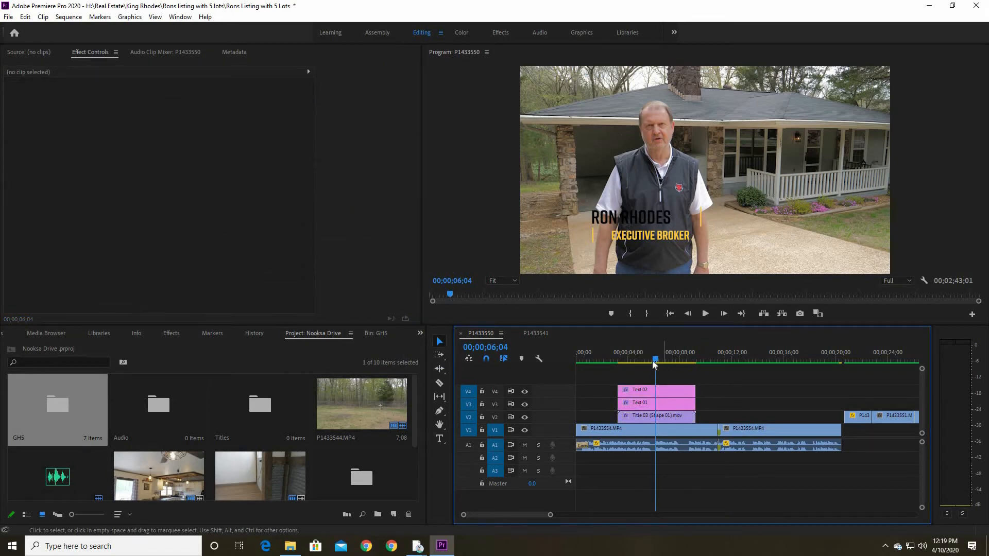
key("space")
key("space")
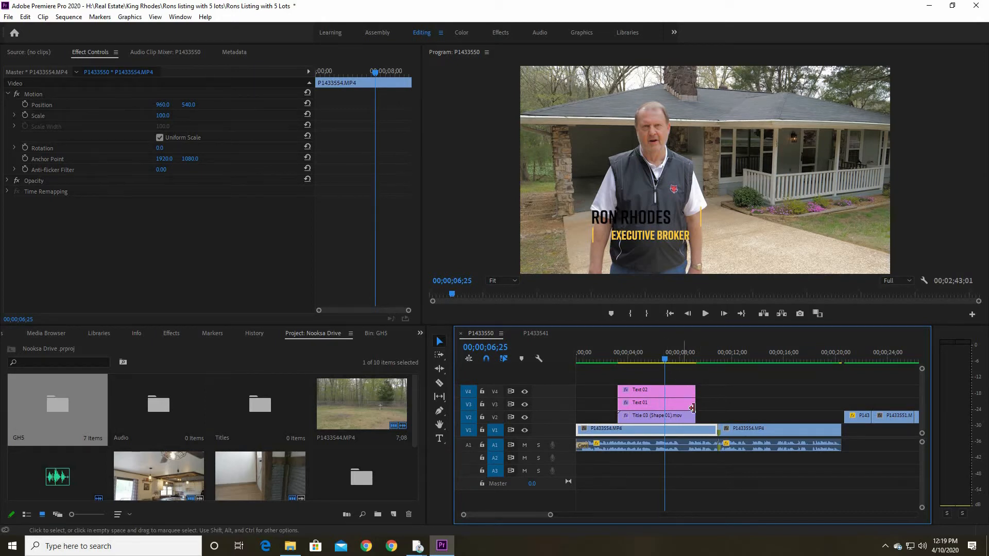
Nest the two text clips and the Title 03 shape clip into one sequence with the default name
left_click_drag(711, 415, 670, 395)
right_click(670, 395)
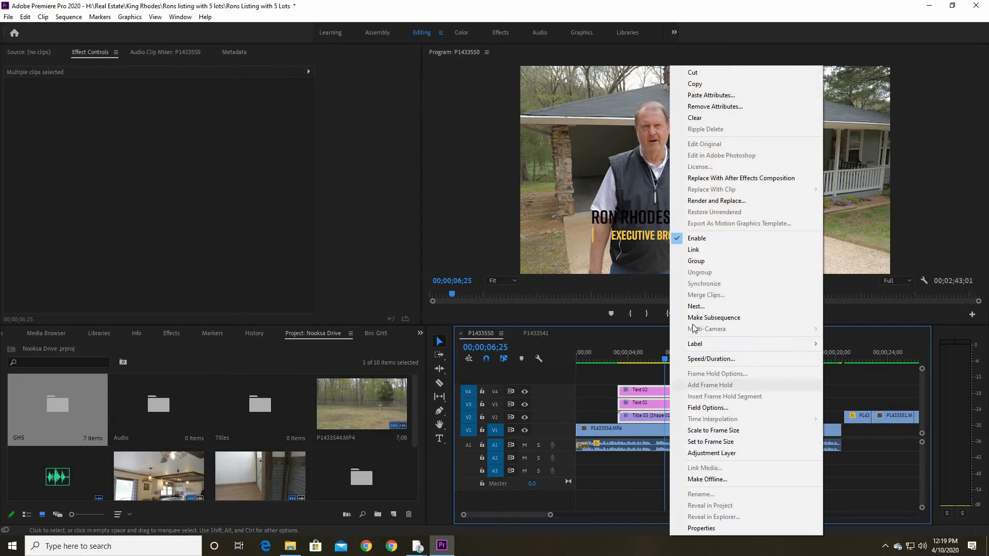
left_click(696, 307)
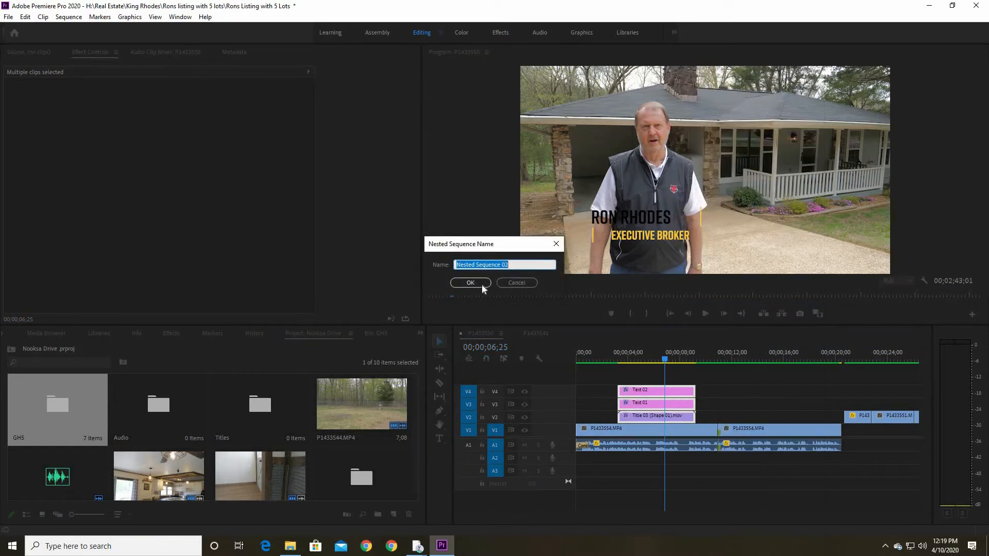
left_click(470, 281)
Reposition the nested lower-third title in the lower-left of the frame, at about 660.5, 638.9
left_click_drag(666, 360, 656, 363)
left_click(648, 419)
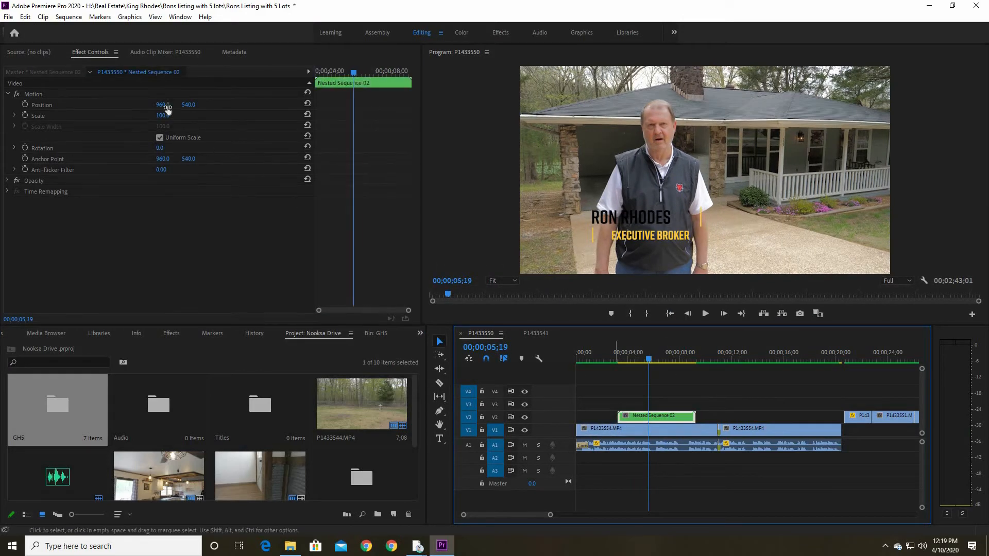
left_click(109, 105)
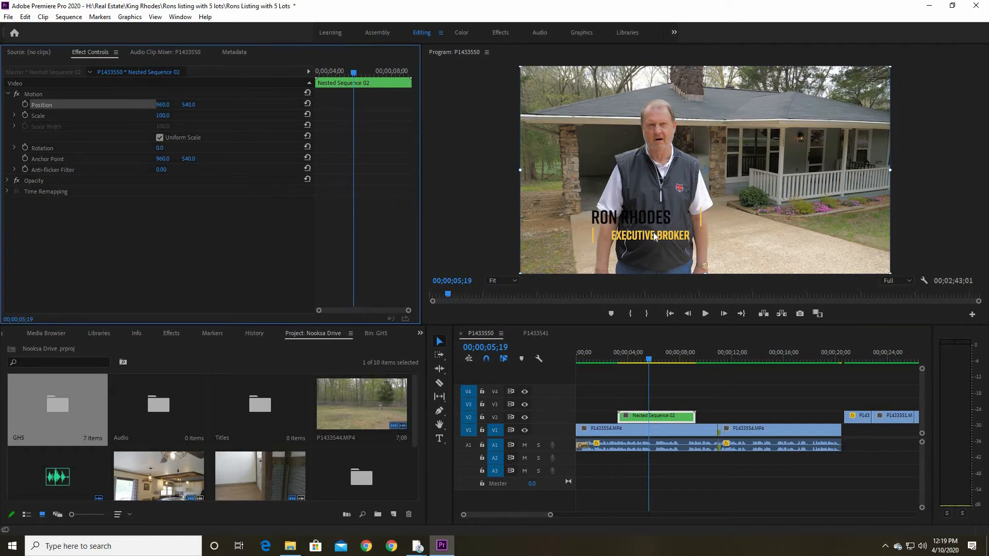
left_click_drag(651, 233, 775, 260)
left_click_drag(707, 260, 564, 249)
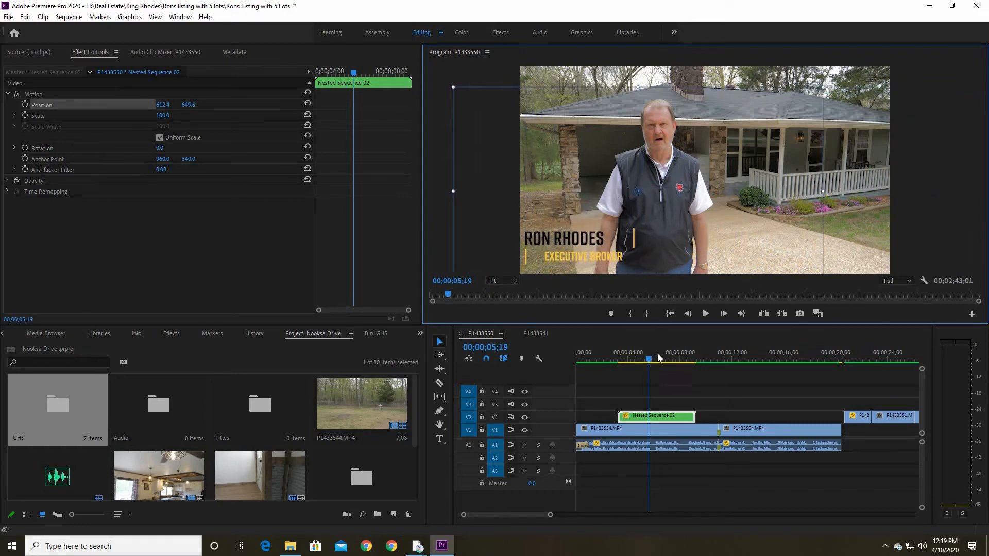
left_click_drag(635, 360, 651, 360)
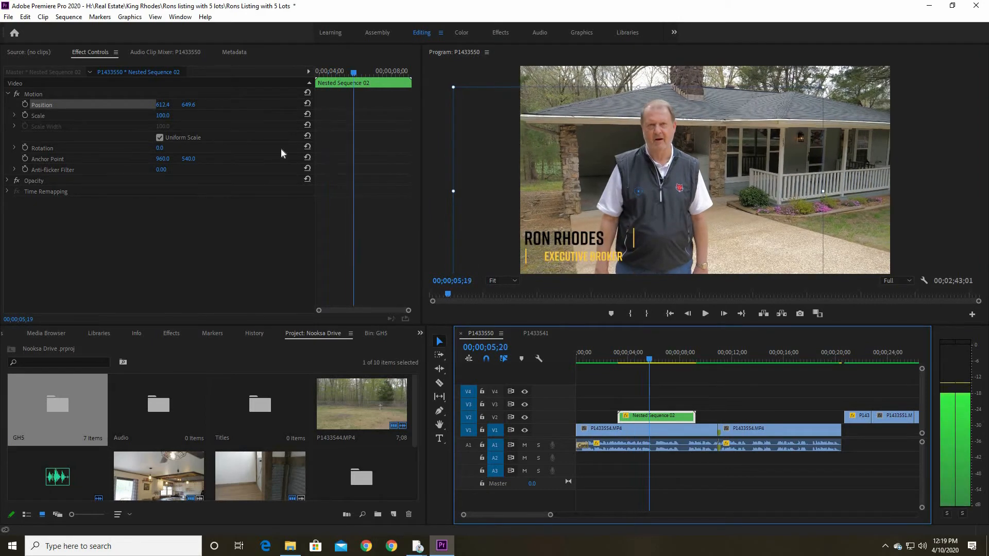
left_click_drag(567, 162, 576, 159)
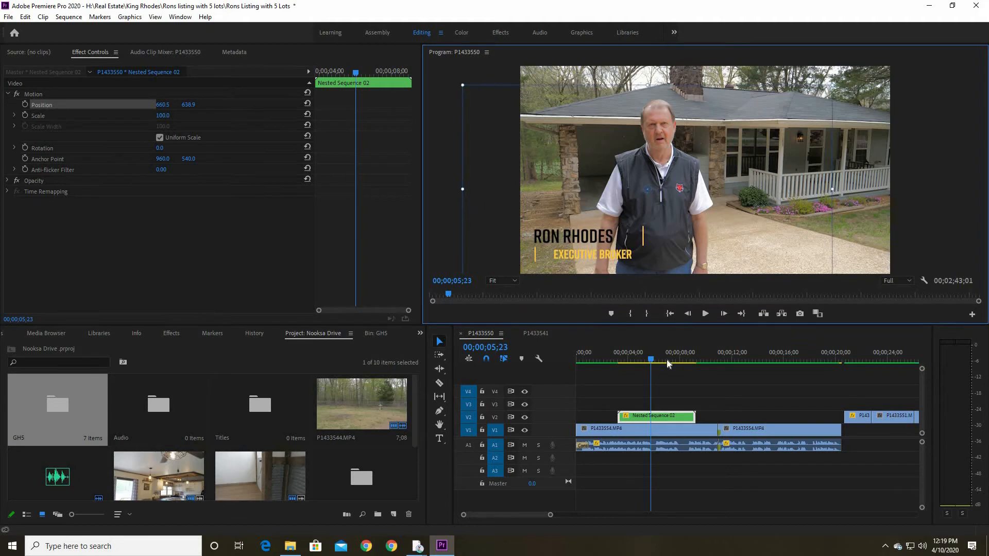
Play a short stretch of the interview to review the repositioned lower-third title
left_click_drag(681, 361, 646, 360)
key("space")
key("space")
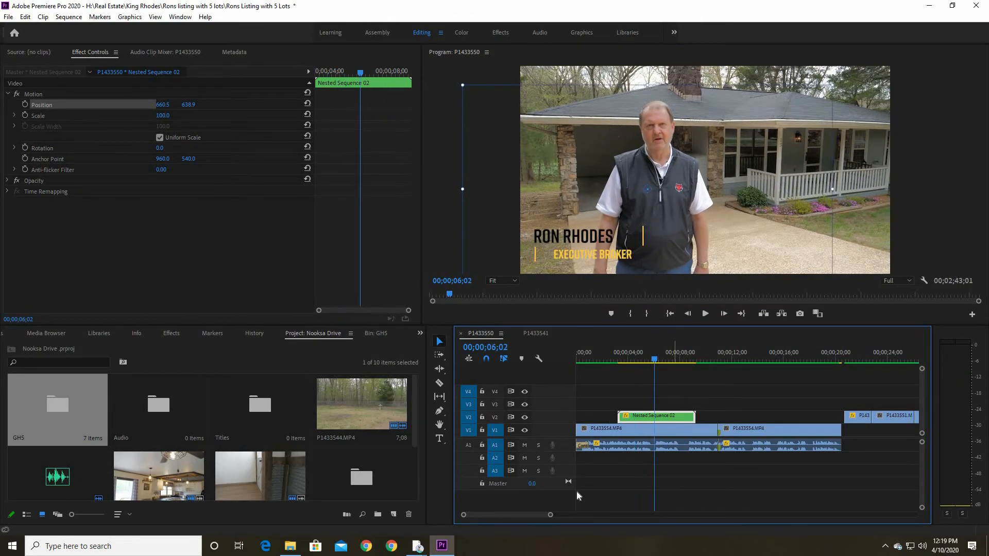
Move the KR Logo 2018.png clip on V4 to the start of the sequence
left_click_drag(603, 516, 604, 515)
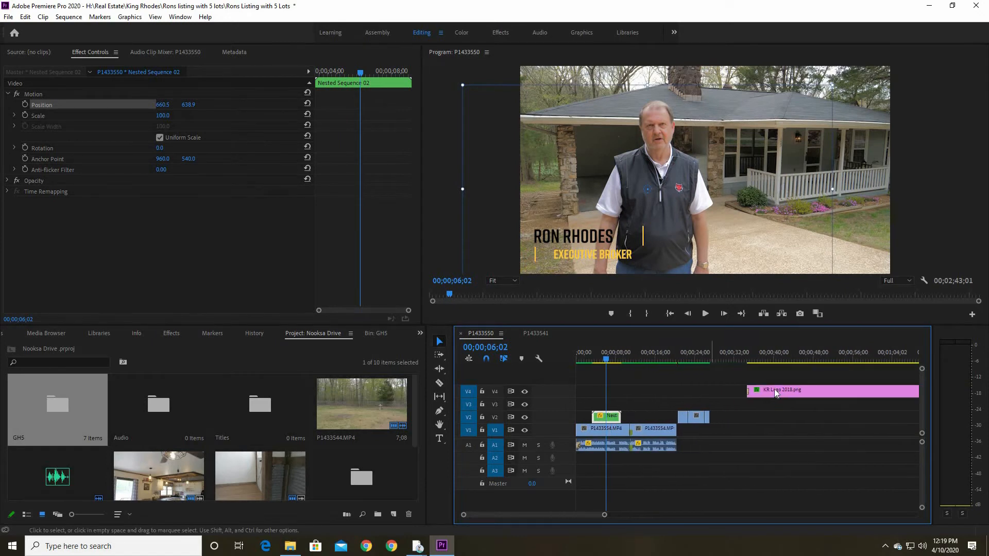
left_click_drag(646, 395, 613, 365)
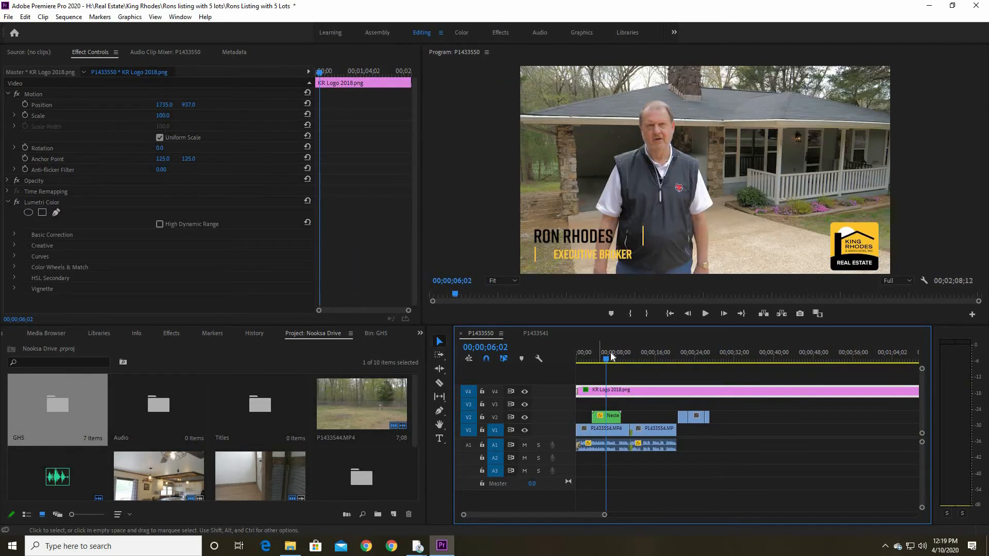
key("Home")
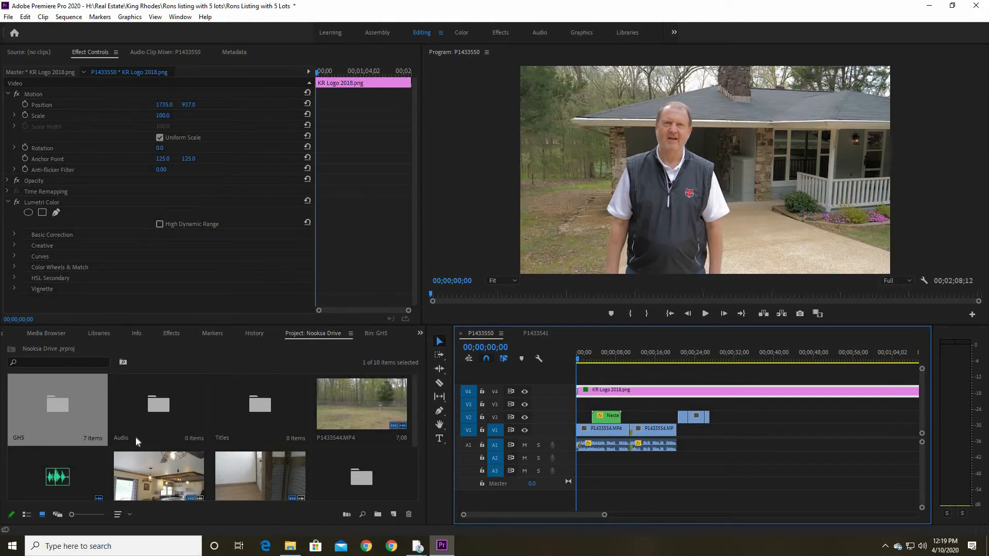
Place the Talking_Toucan instrumental WAV on A2 at the start of the sequence and lower its volume
double_click(79, 474)
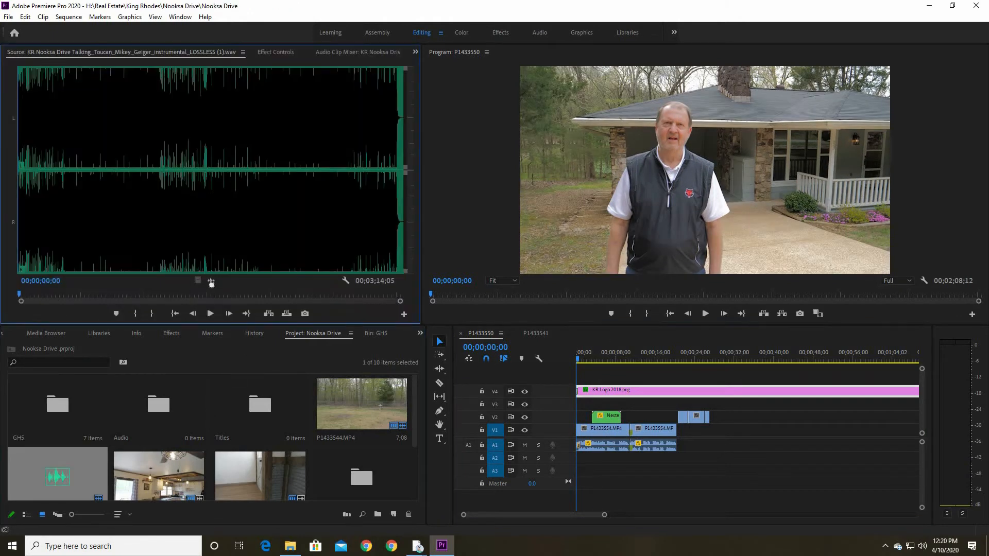
left_click_drag(582, 469, 569, 462)
double_click(562, 461)
double_click(562, 461)
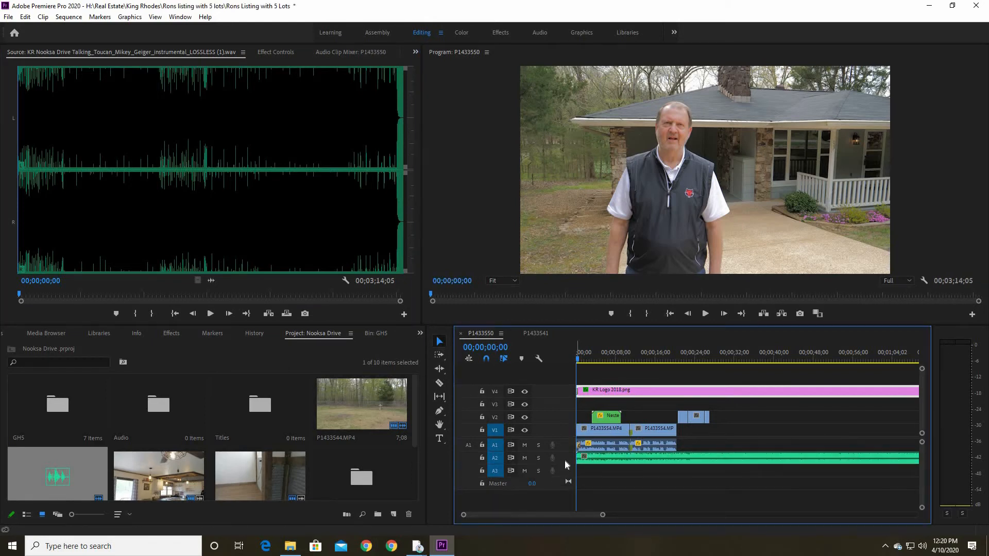
left_click_drag(599, 468, 600, 481)
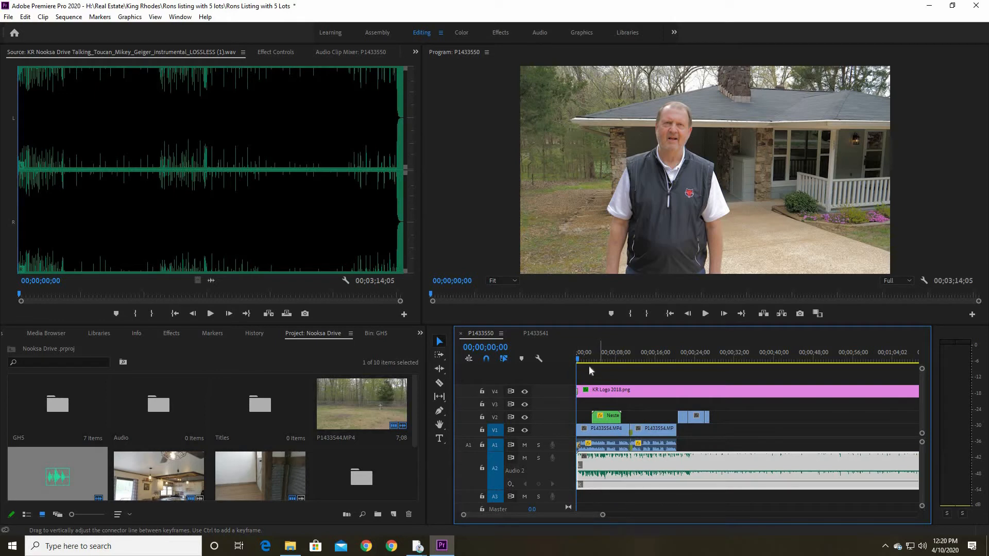
Play the opening with the music and move the nested lower-third title to the start of the sequence
left_click_drag(603, 516, 585, 516)
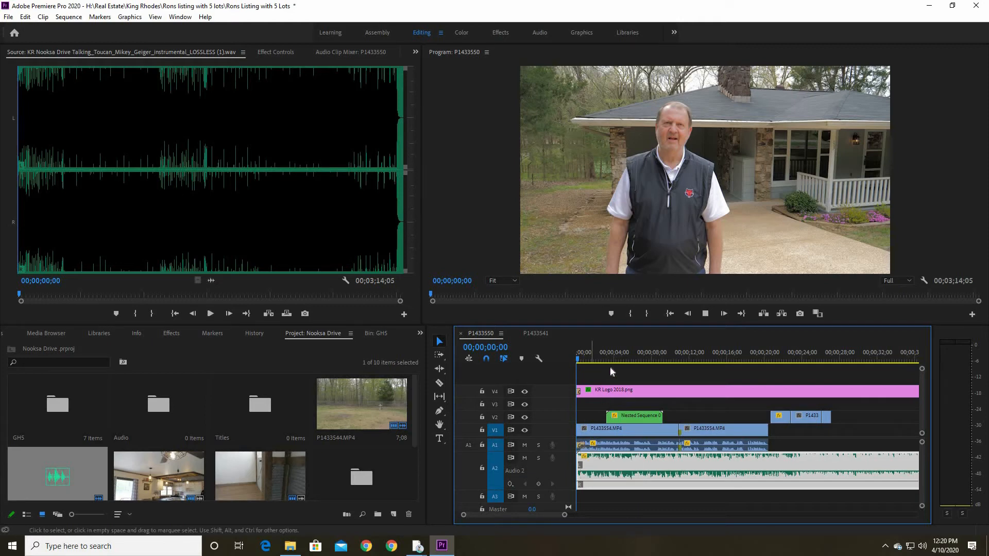
key("space")
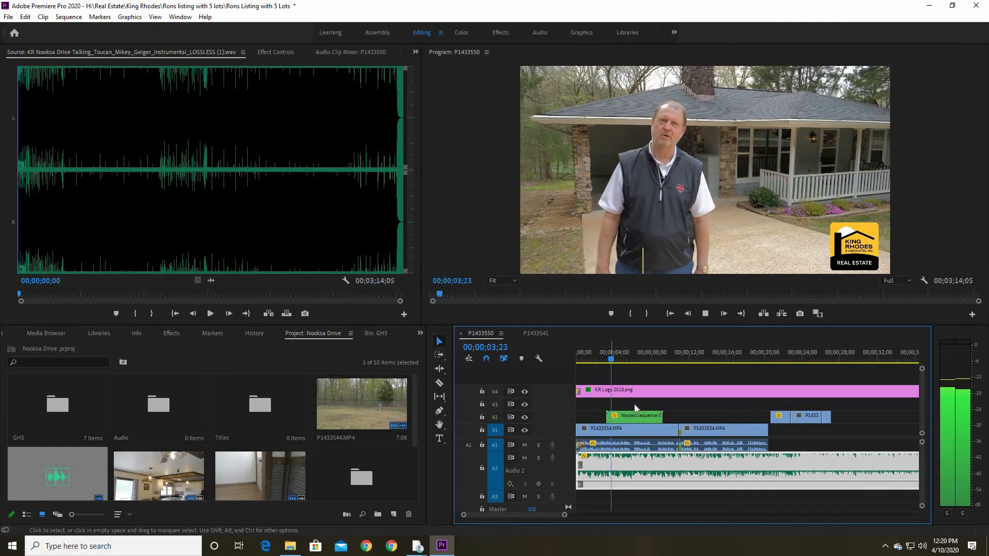
left_click_drag(621, 420, 590, 420)
key("Home")
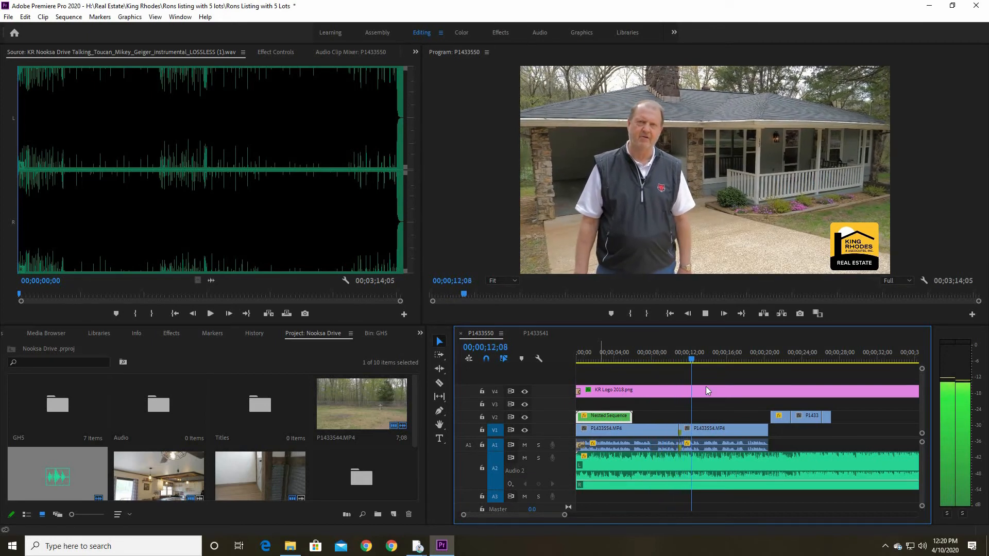
Move the first B-roll clip on V2 to the join between the two interview clips to cover the jump cut
left_click_drag(705, 356, 666, 372)
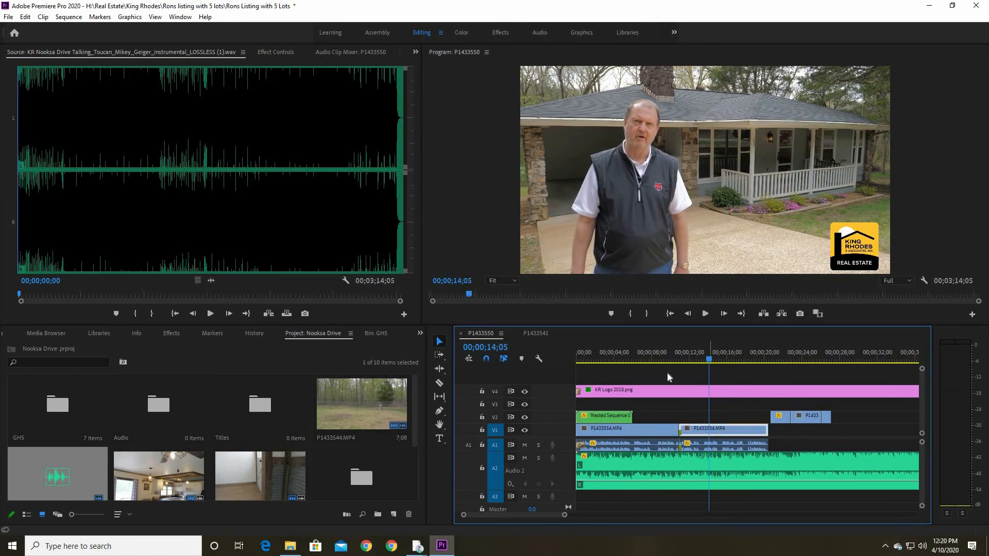
left_click_drag(781, 424, 689, 419)
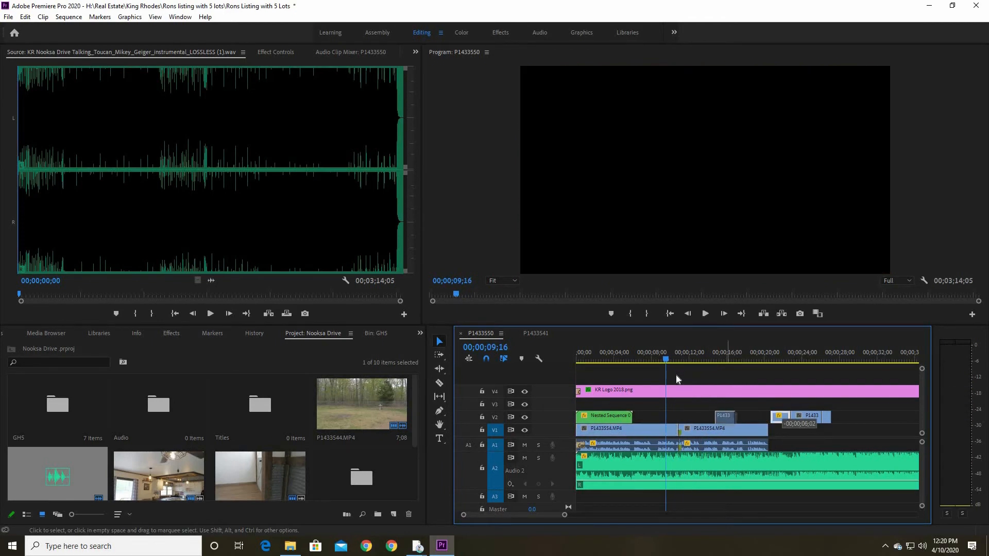
left_click(673, 355)
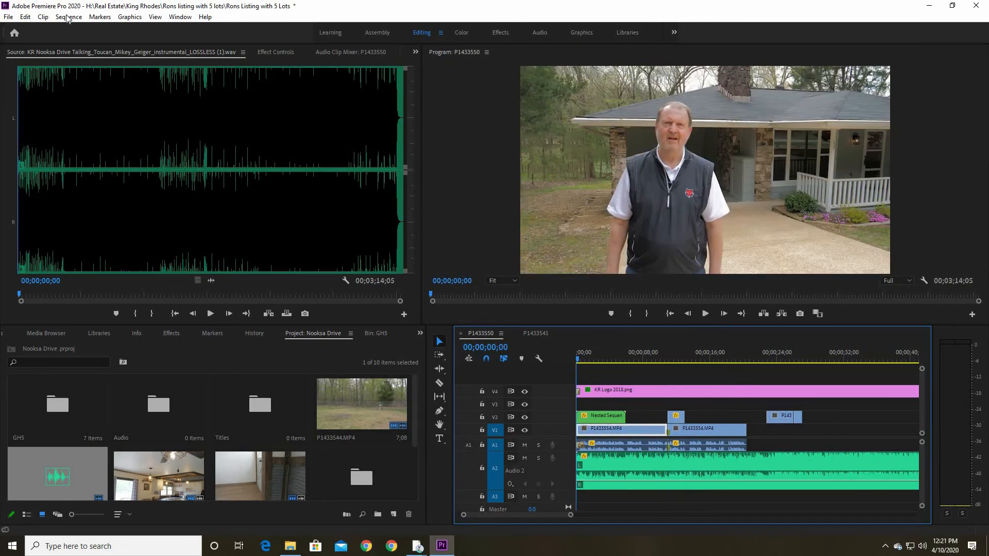
Render the sequence effects from In to Out and play the result from the start to about 00;00;20;07
left_click(68, 17)
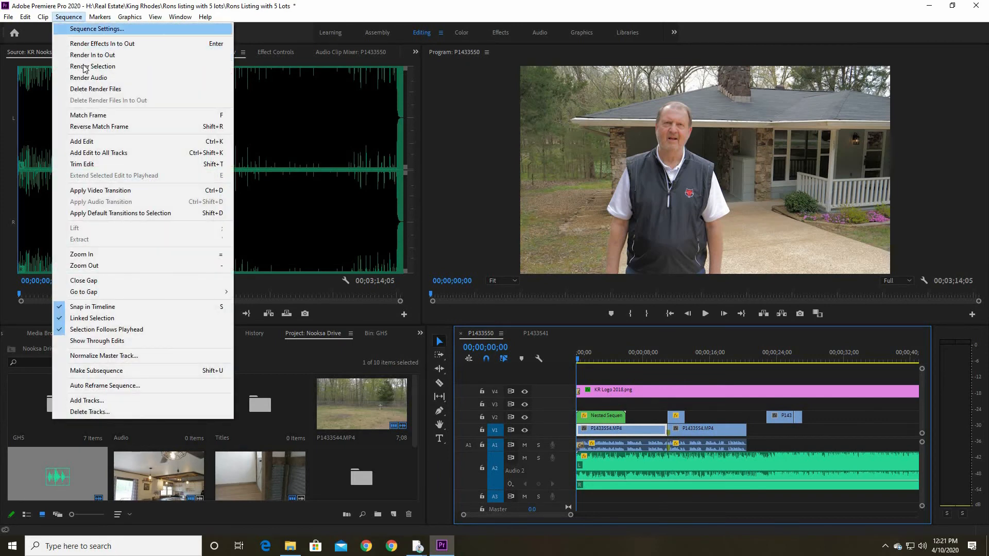
key("Return")
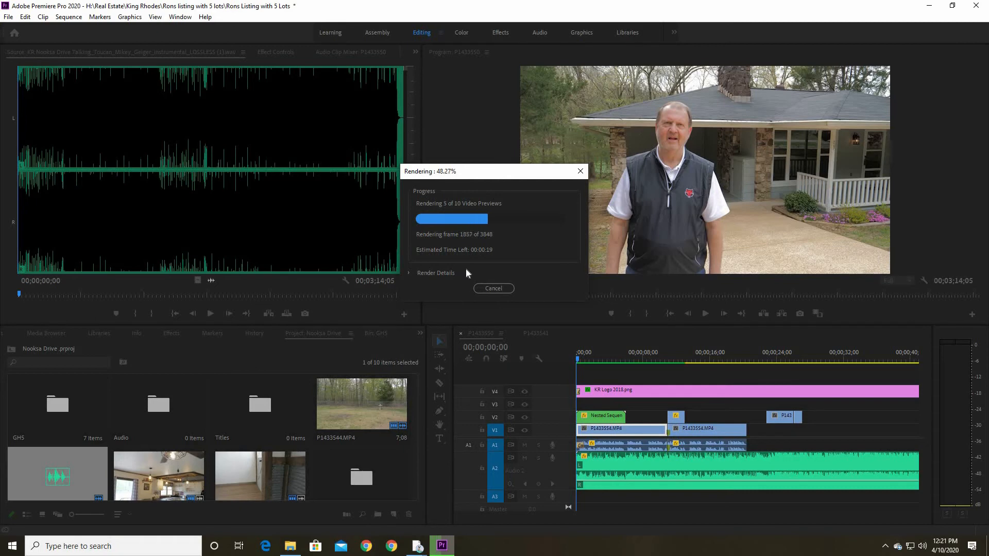
left_click_drag(579, 362, 573, 362)
left_click(706, 313)
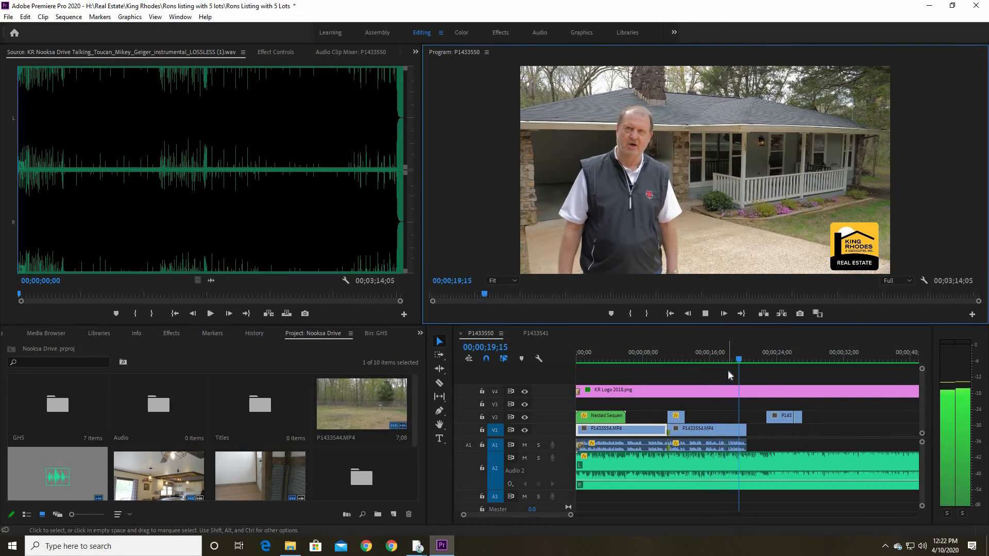
left_click(719, 428)
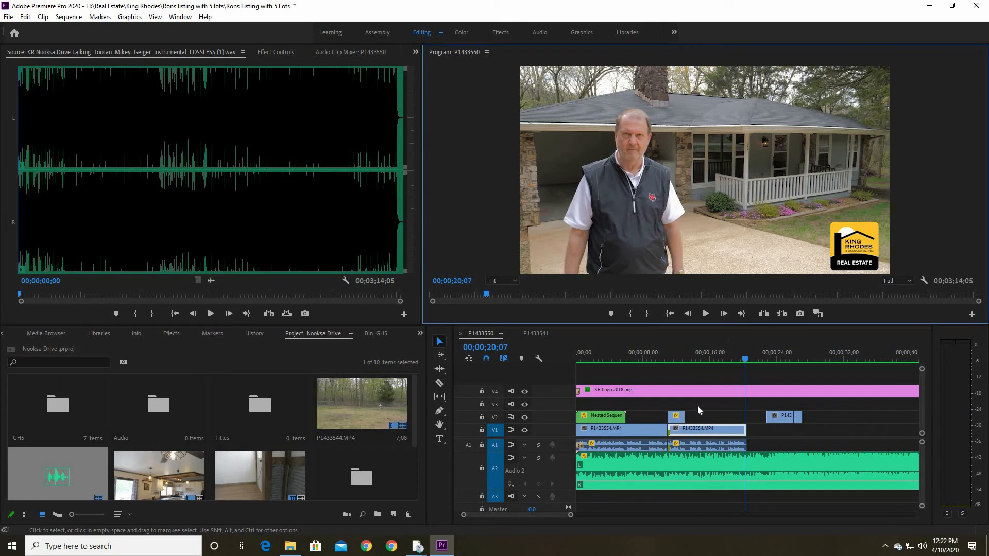